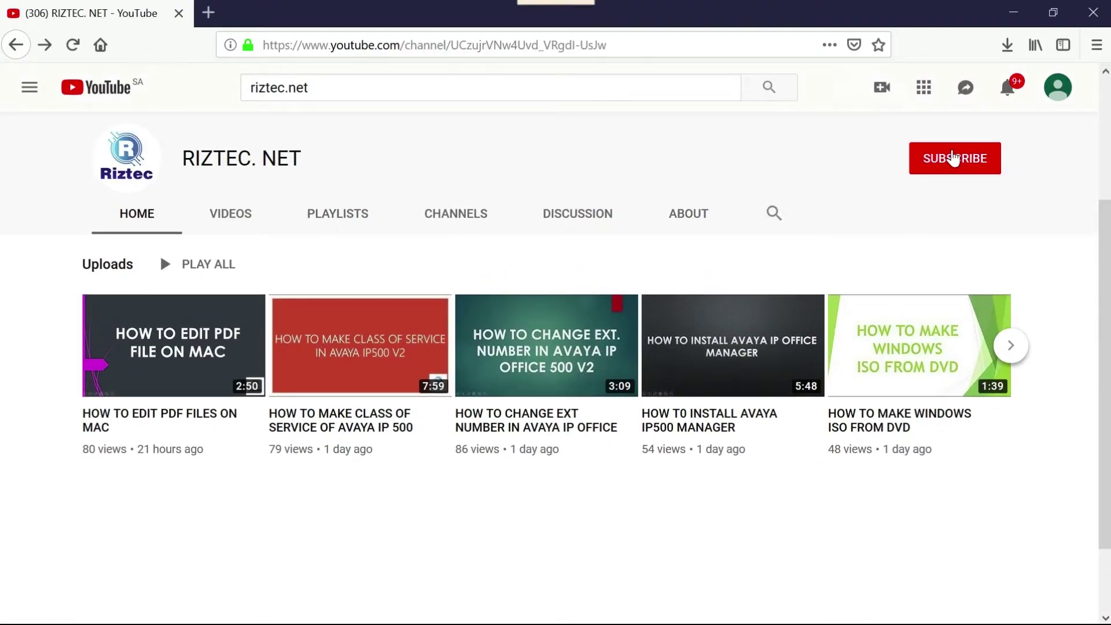
- Subscribe to the RIZTEC. NET YouTube channel and set its notifications to occasional only
left_click(953, 162)
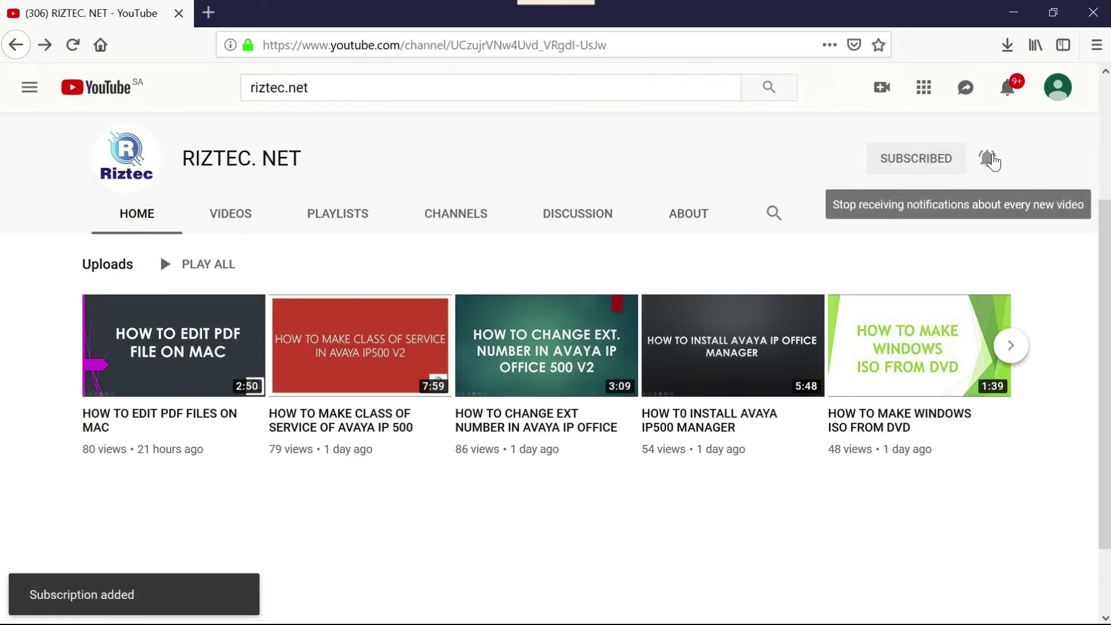
left_click(992, 162)
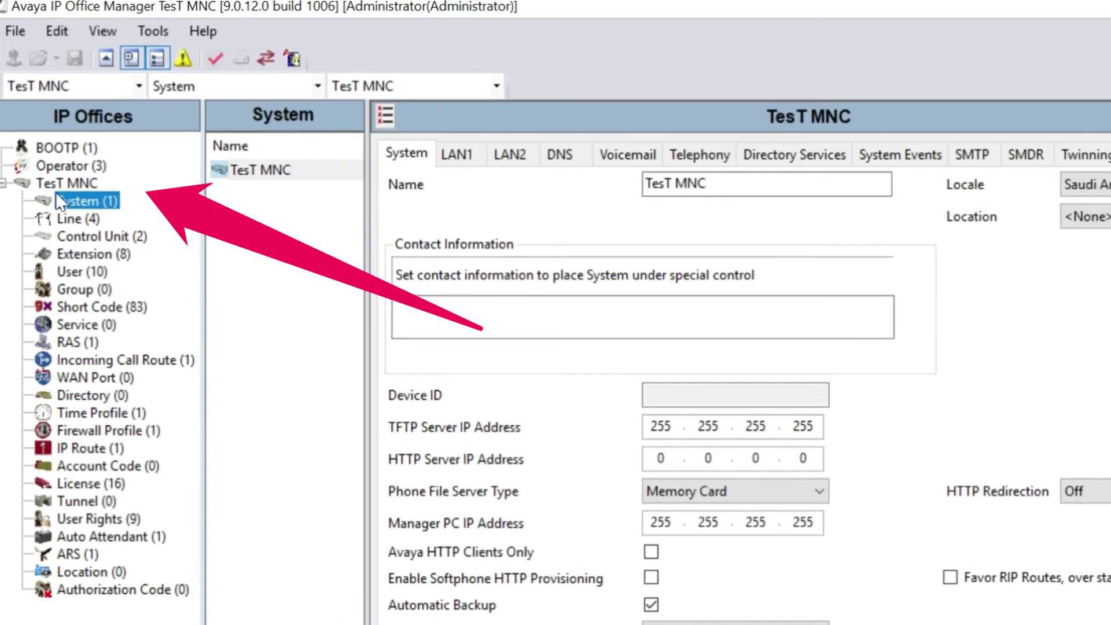
- Review the system voicemail settings, the Work time profile, the AA auto attendant and incoming call route 0
left_click(630, 158)
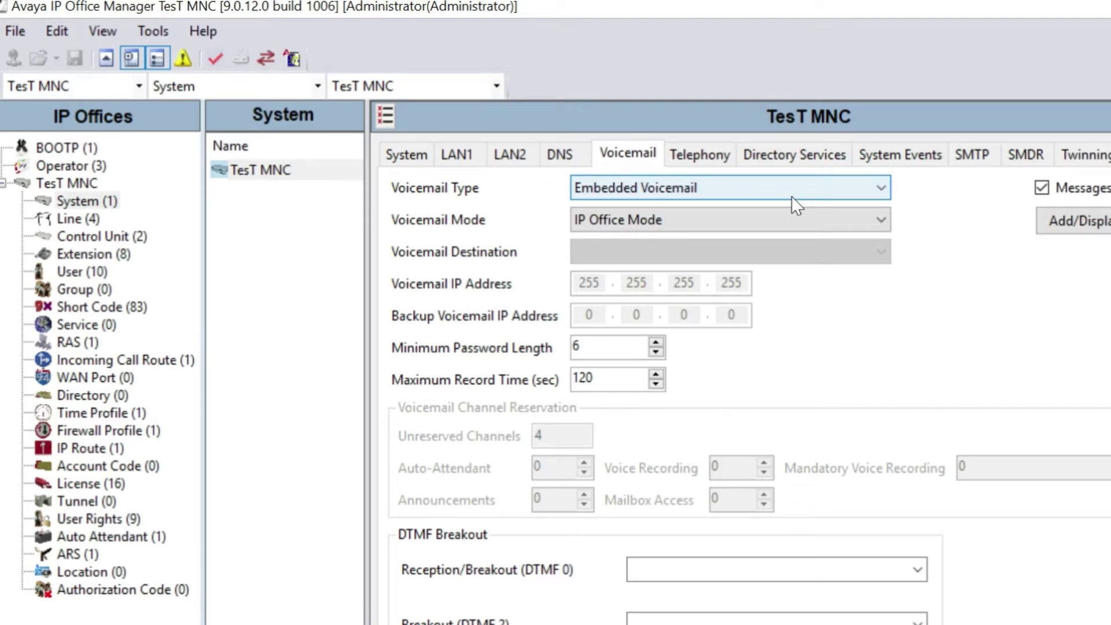
left_click(80, 416)
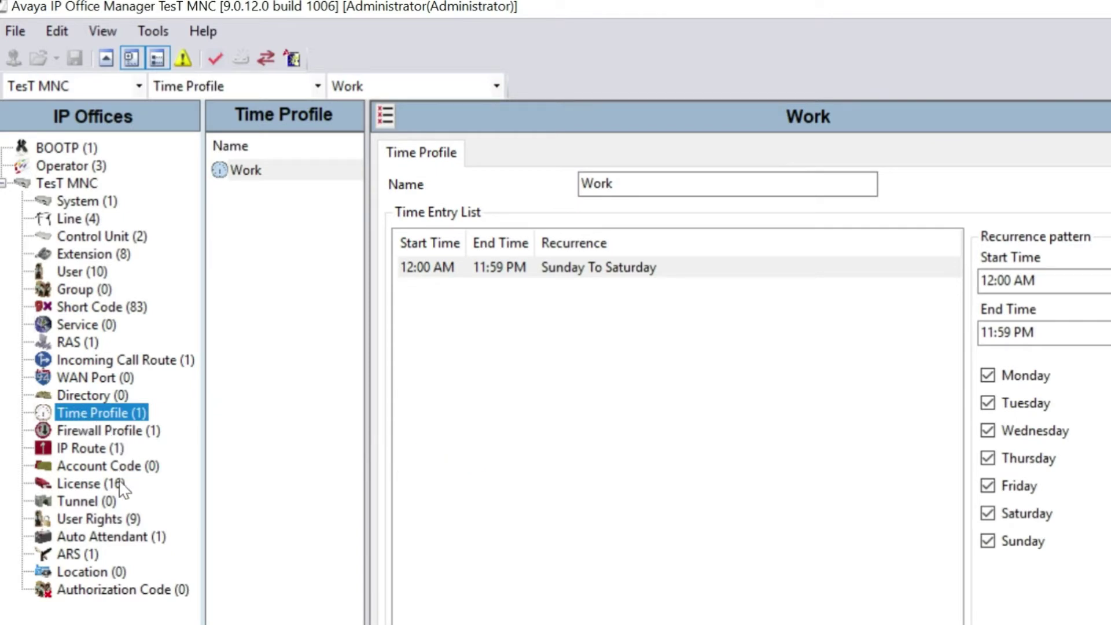
left_click(102, 538)
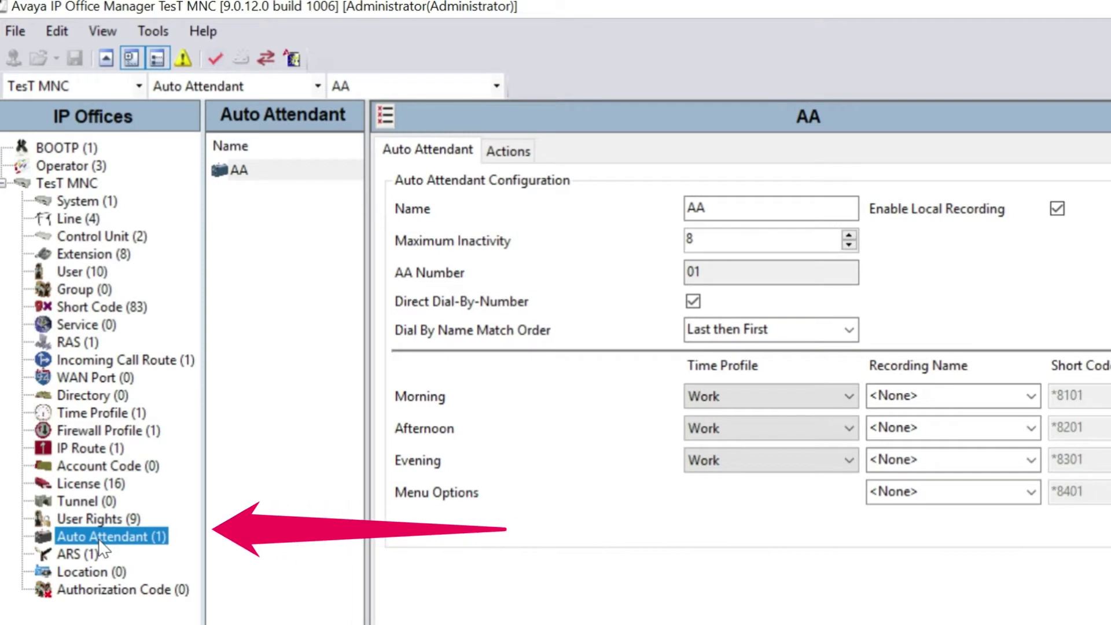
left_click(162, 360)
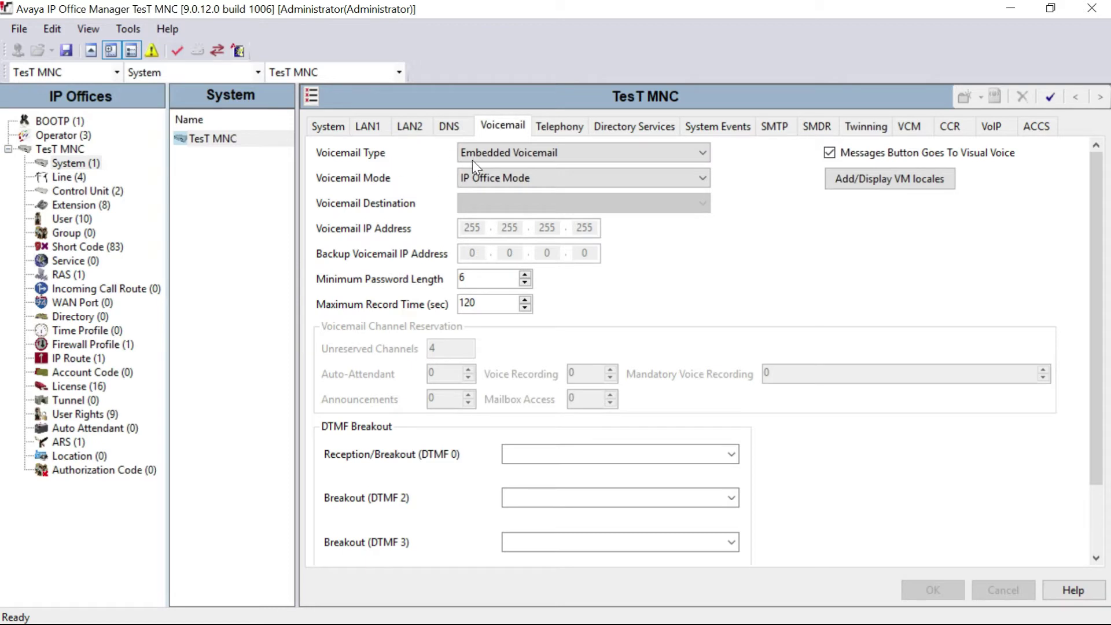
- Set Voicemail Type to Embedded Voicemail, commit it, and go to the empty Time Profile list
left_click(515, 152)
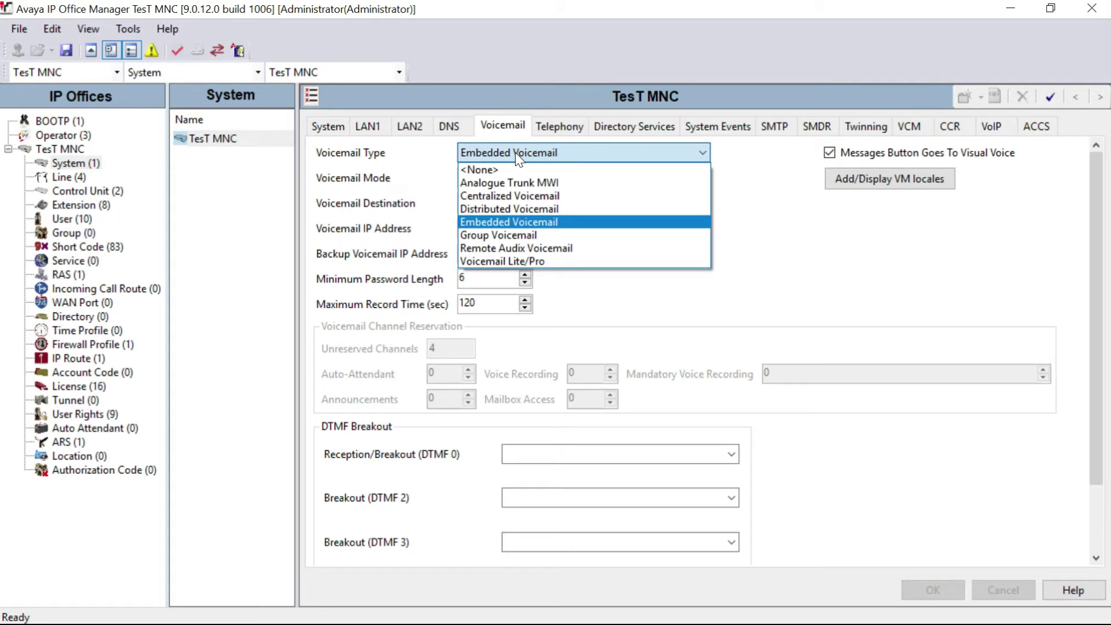
left_click(522, 222)
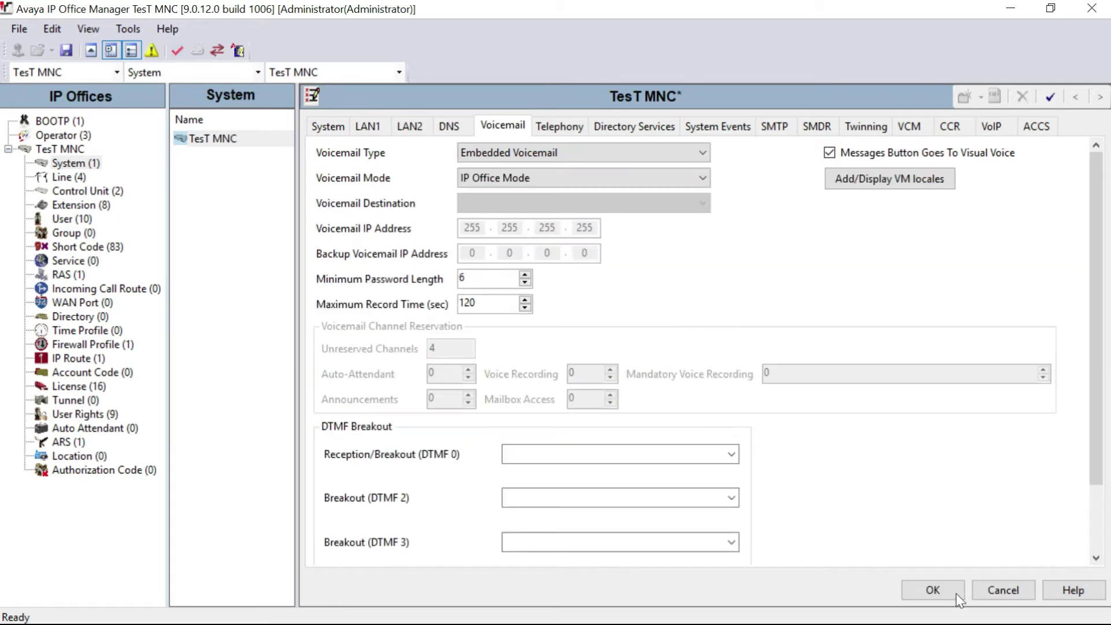
left_click(946, 596)
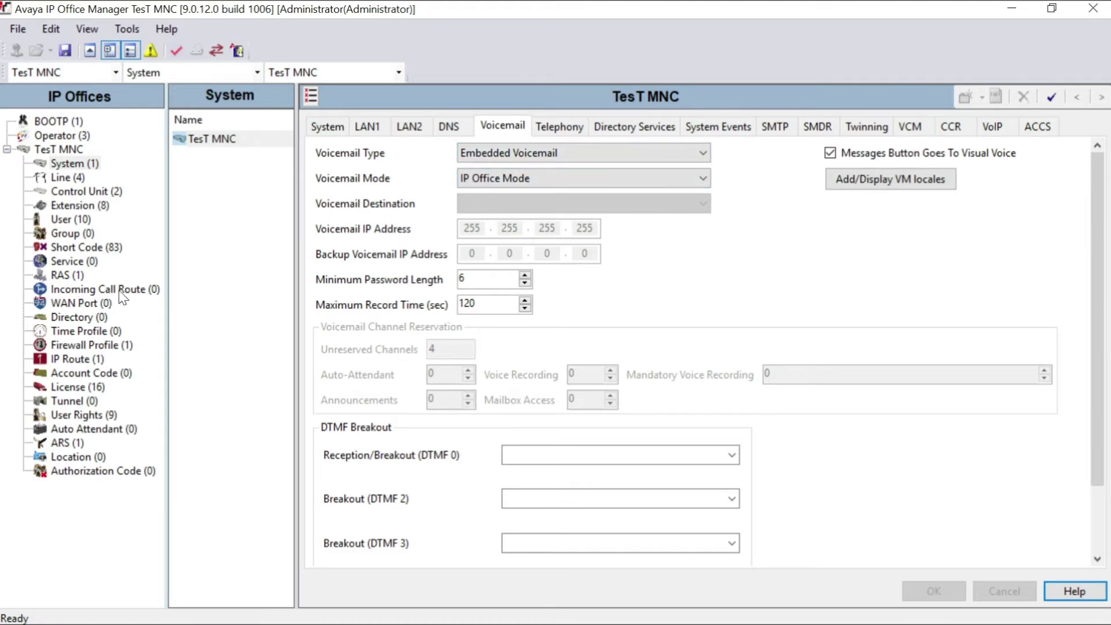
left_click(79, 332)
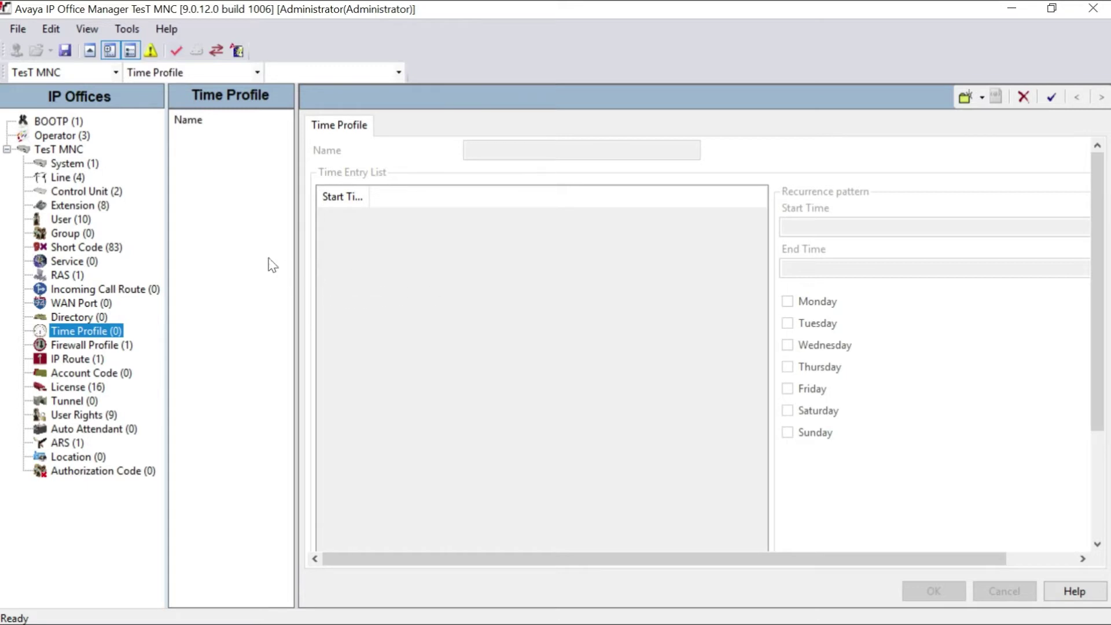
- Create a 'Work' time profile recurring 12:00 AM–11:59 PM, Sunday through Saturday
right_click(237, 203)
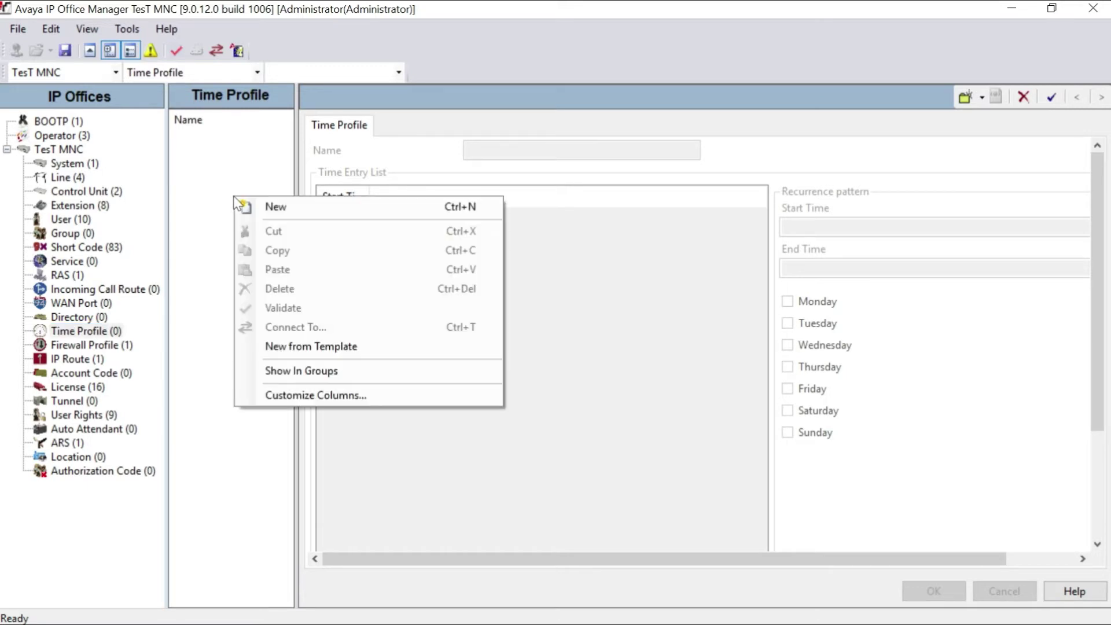
left_click(273, 212)
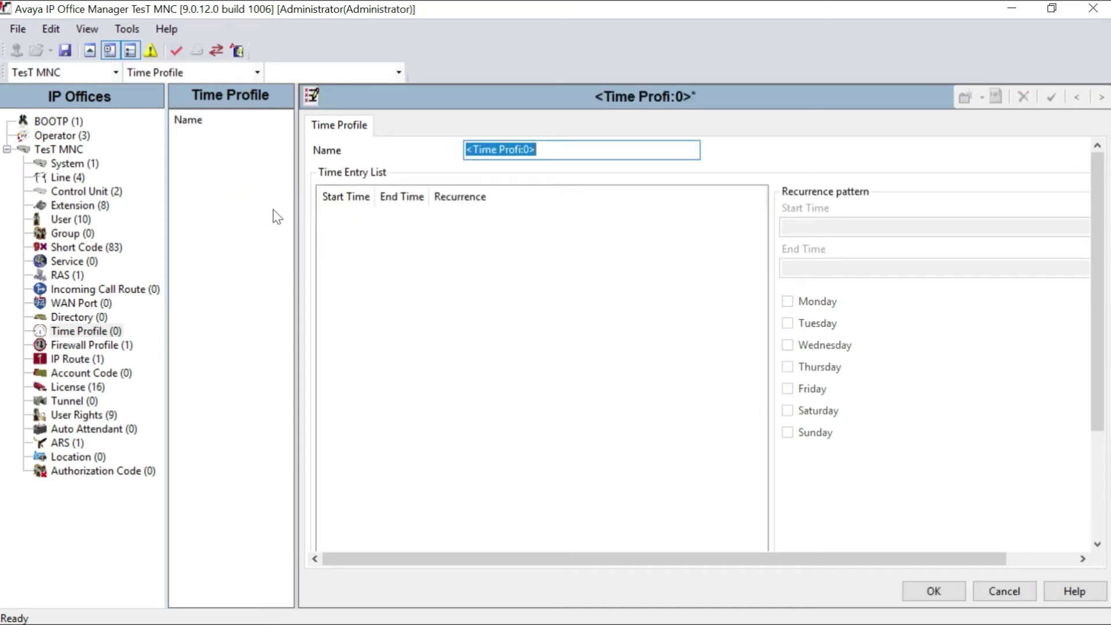
type("Work")
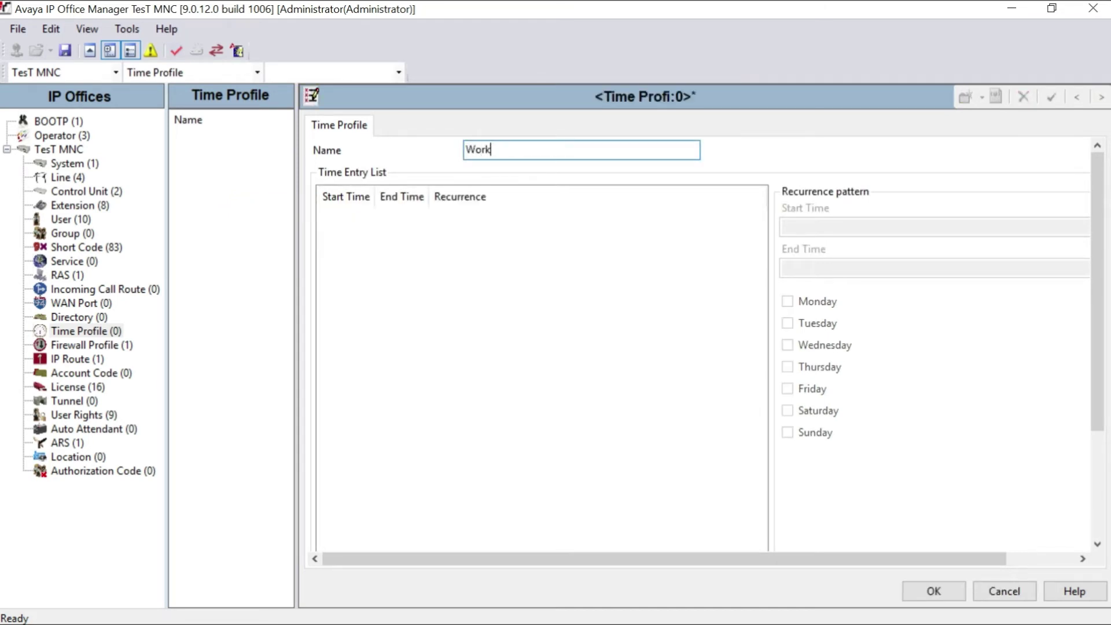
left_click_drag(1096, 252, 1089, 454)
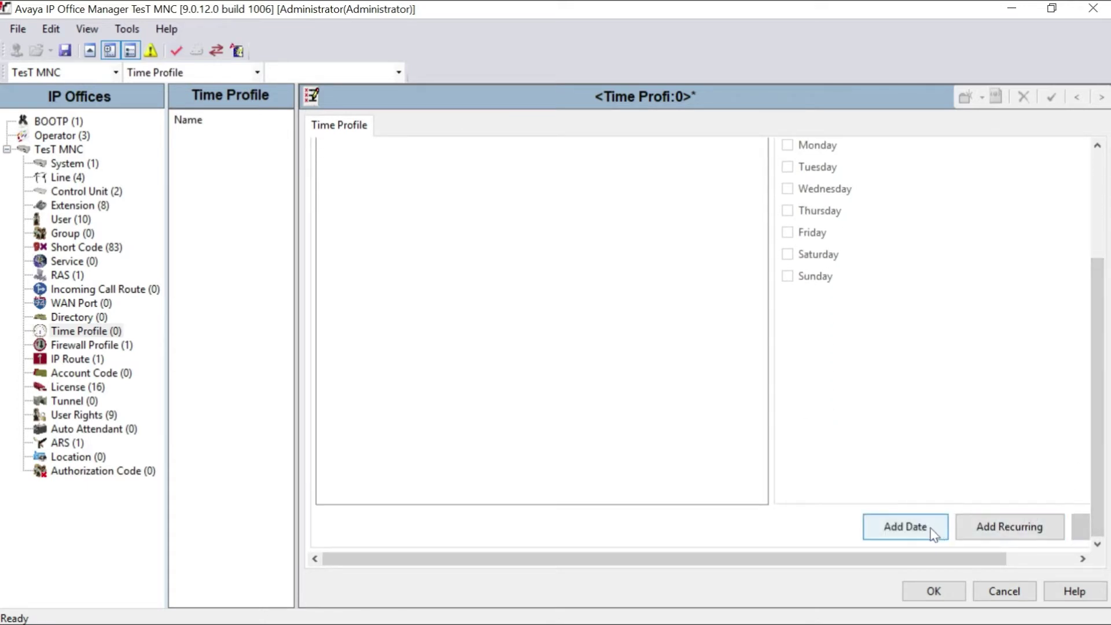
left_click(998, 525)
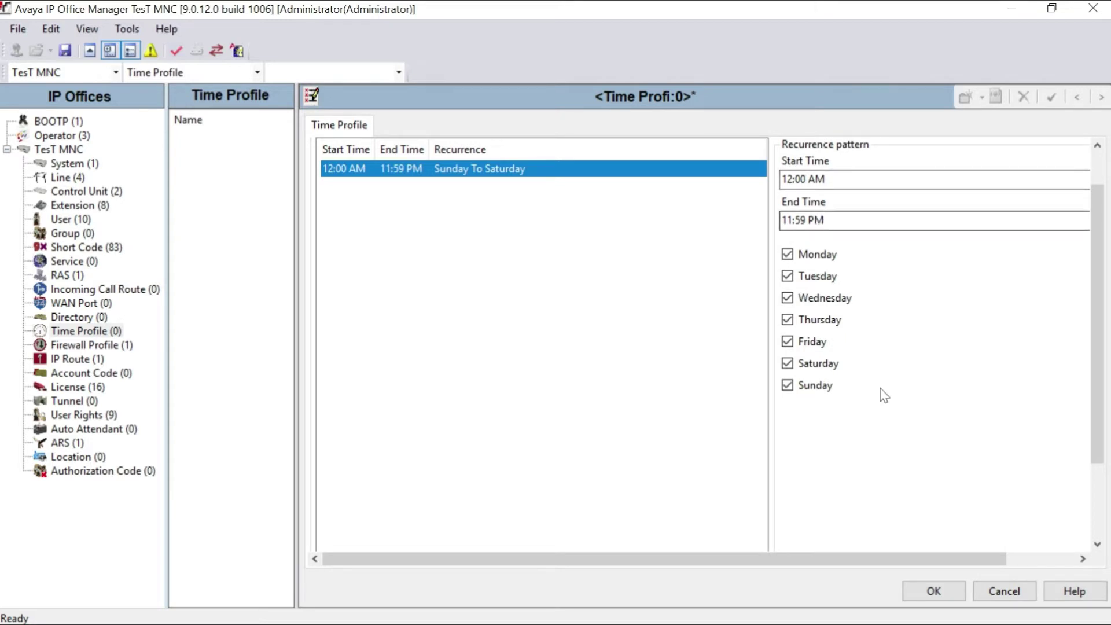
left_click(928, 590)
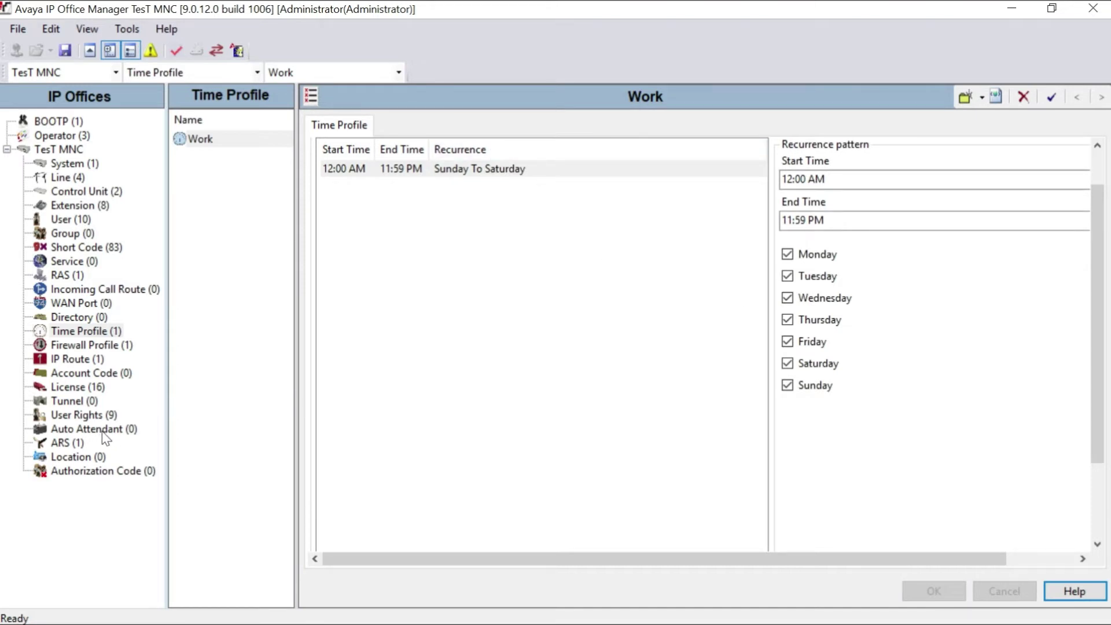
- Create an auto attendant named 'AA' with Direct Dial-By-Number ticked and show its key actions
left_click(87, 428)
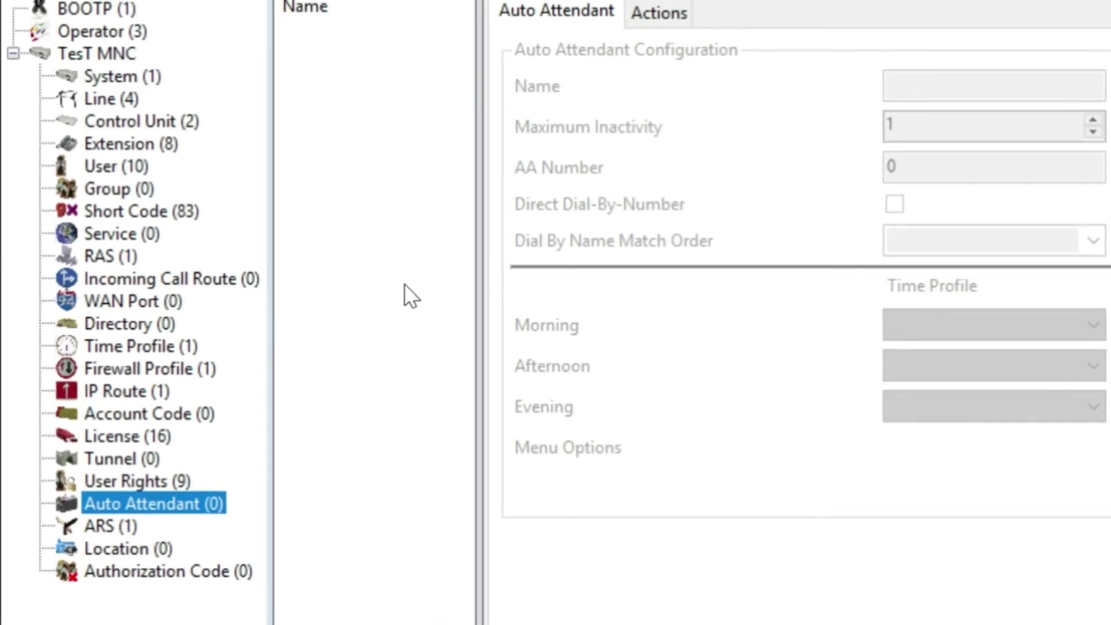
right_click(347, 103)
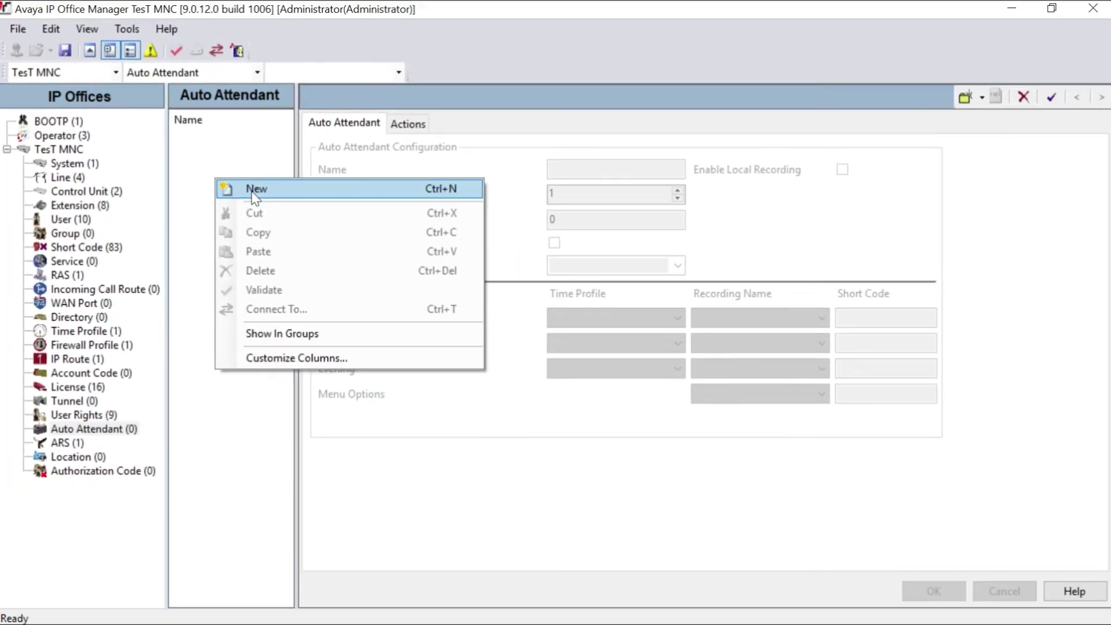
left_click(253, 189)
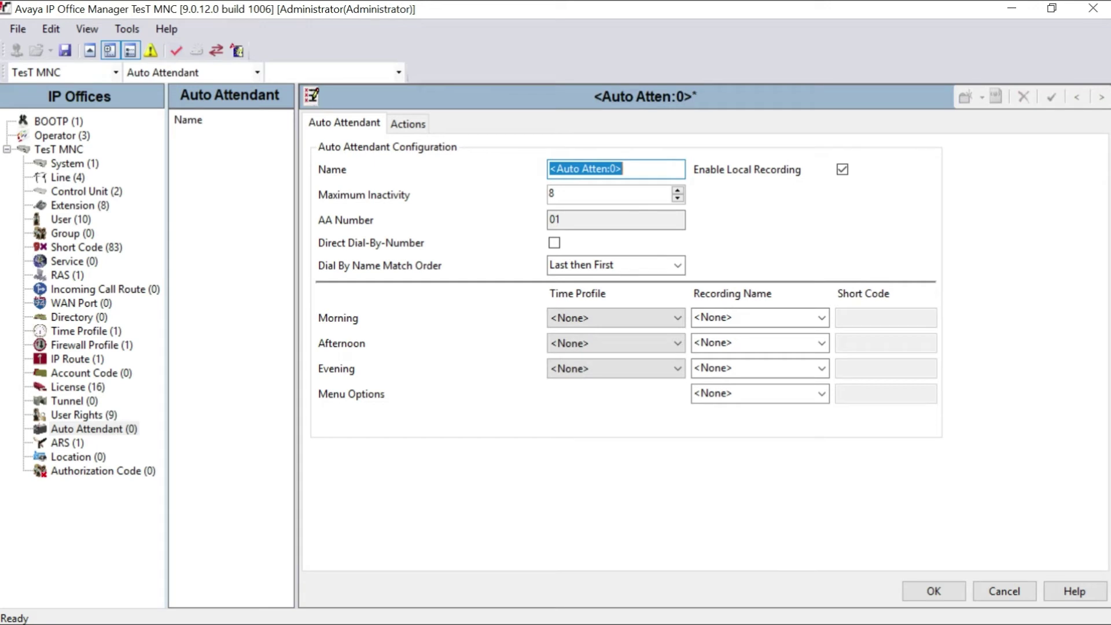
type("AA")
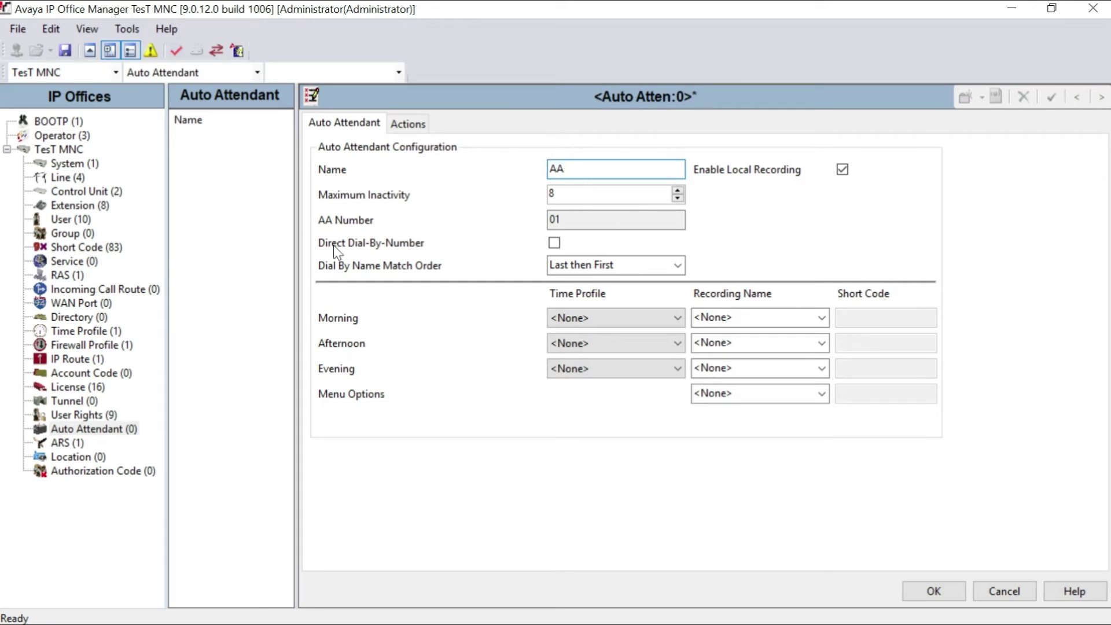
left_click(559, 244)
left_click(935, 590)
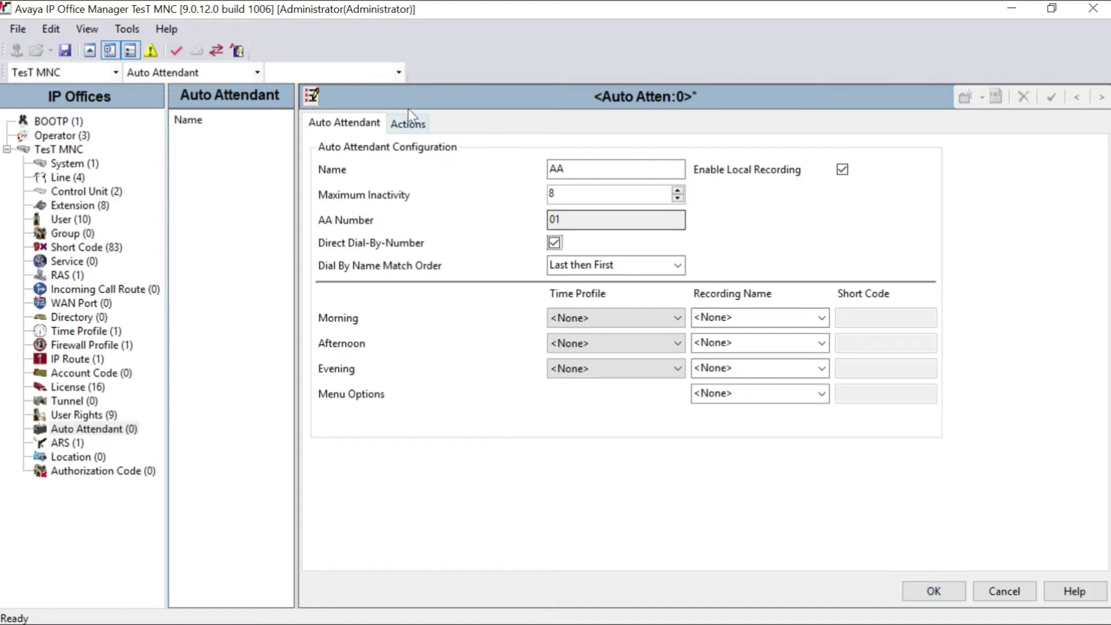
left_click(413, 128)
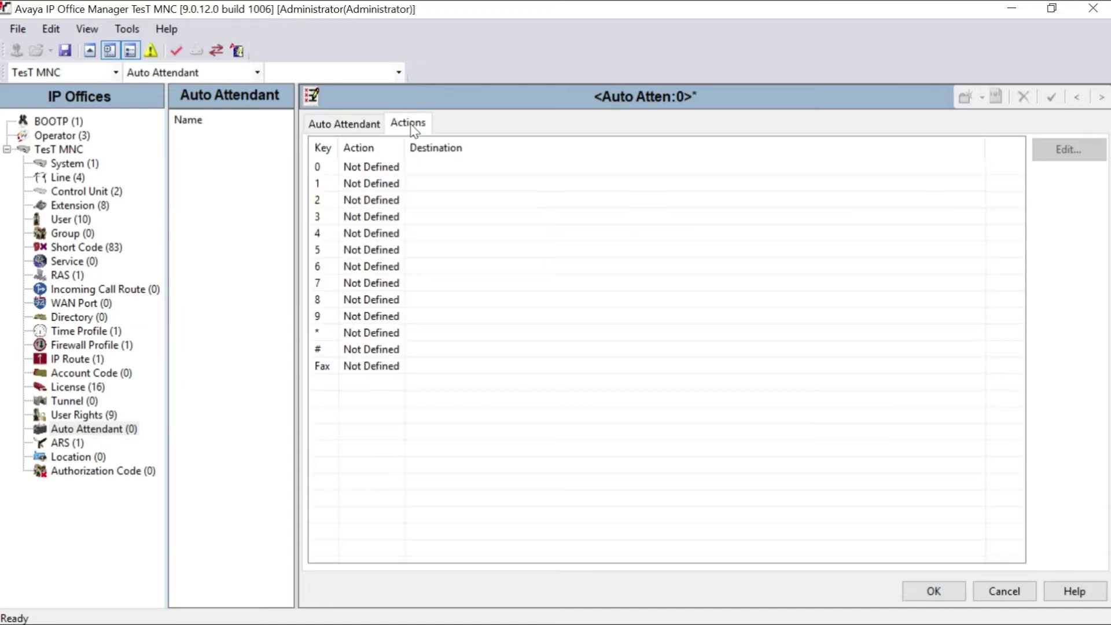
- Make AA key 0 a Transfer action to destination 200 Extn200
left_click(373, 172)
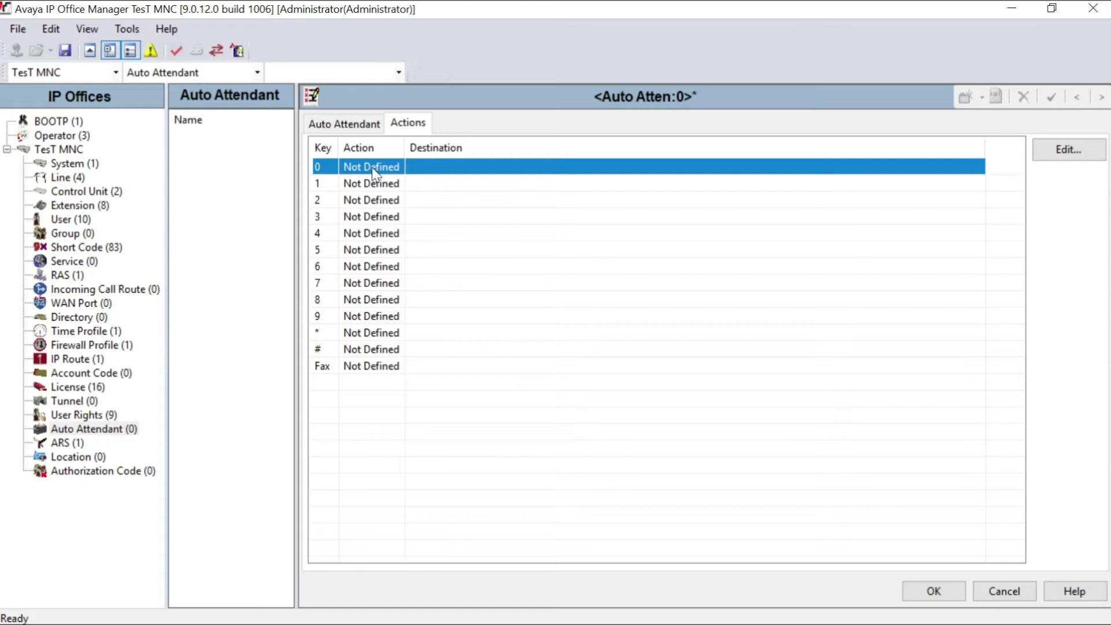
left_click(1077, 153)
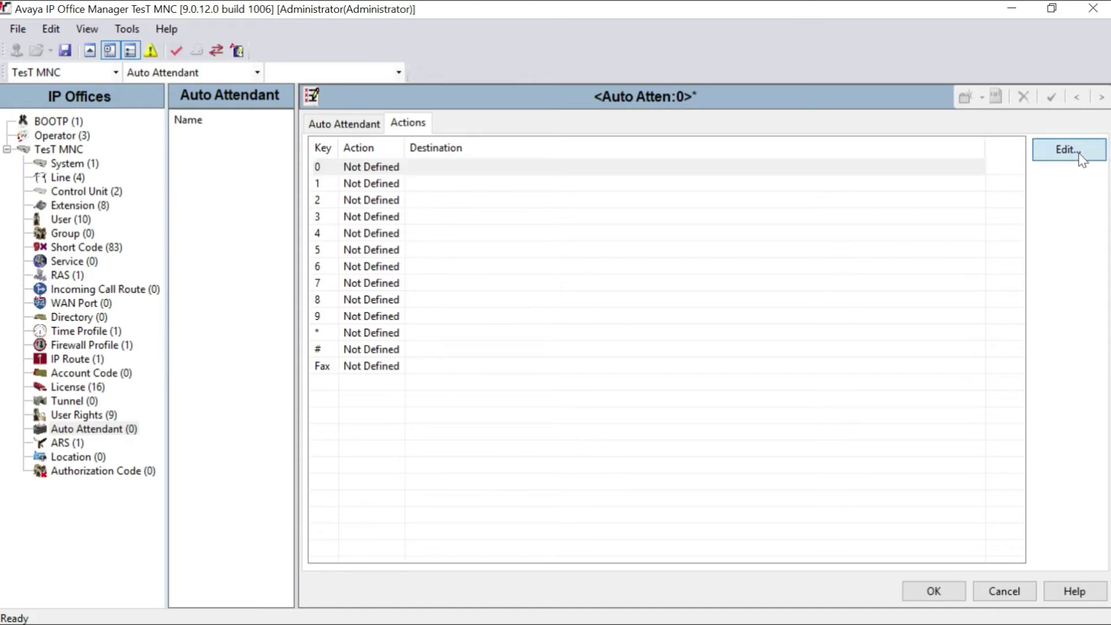
left_click(762, 520)
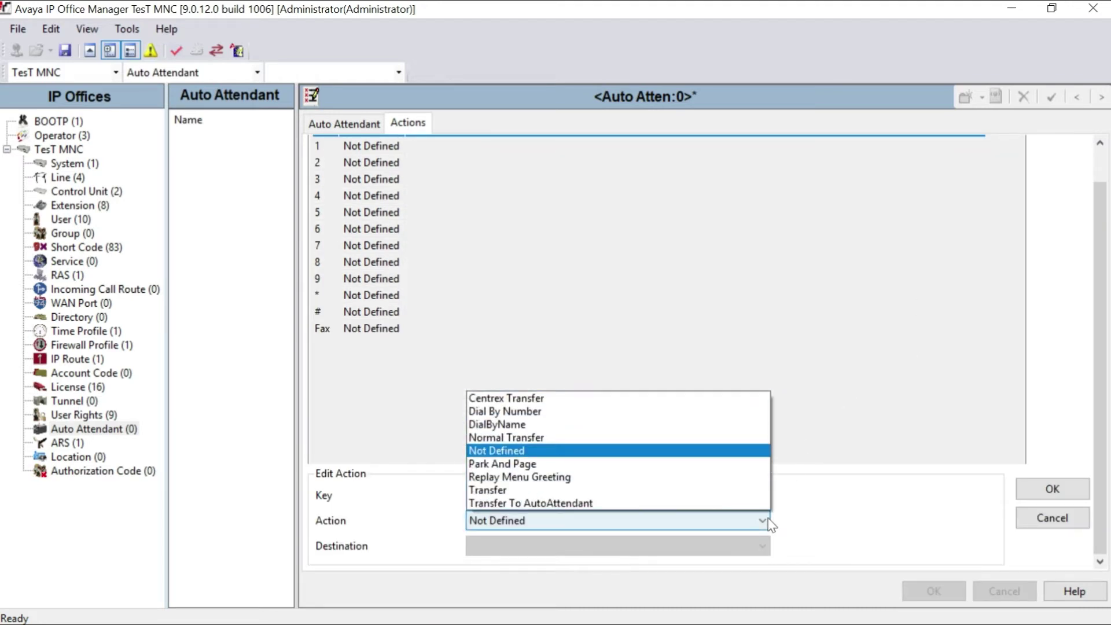
left_click(558, 492)
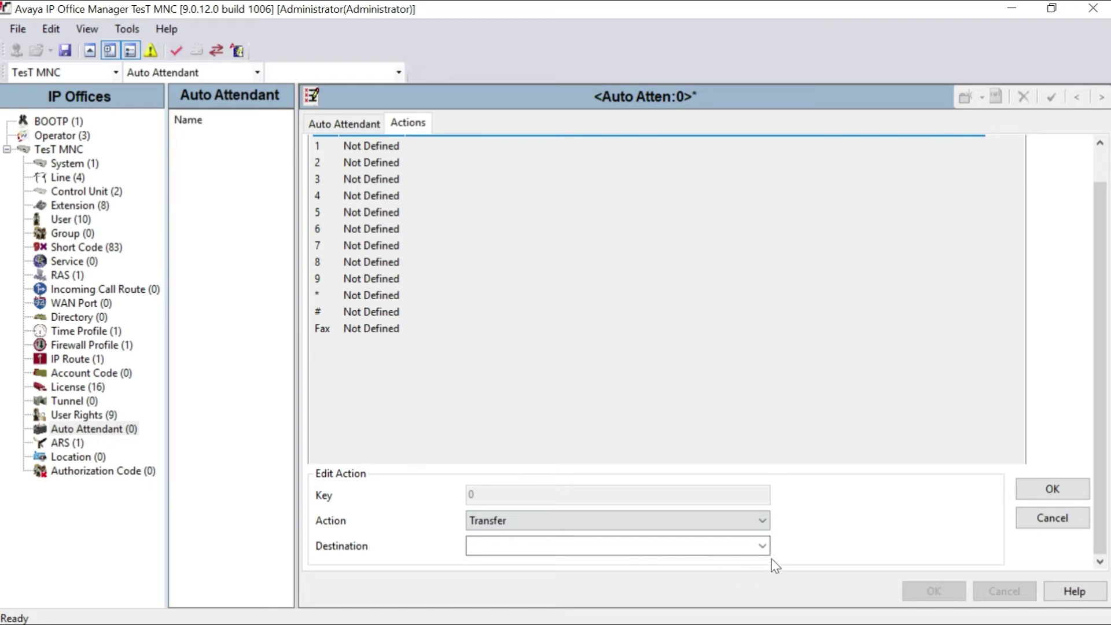
left_click(762, 546)
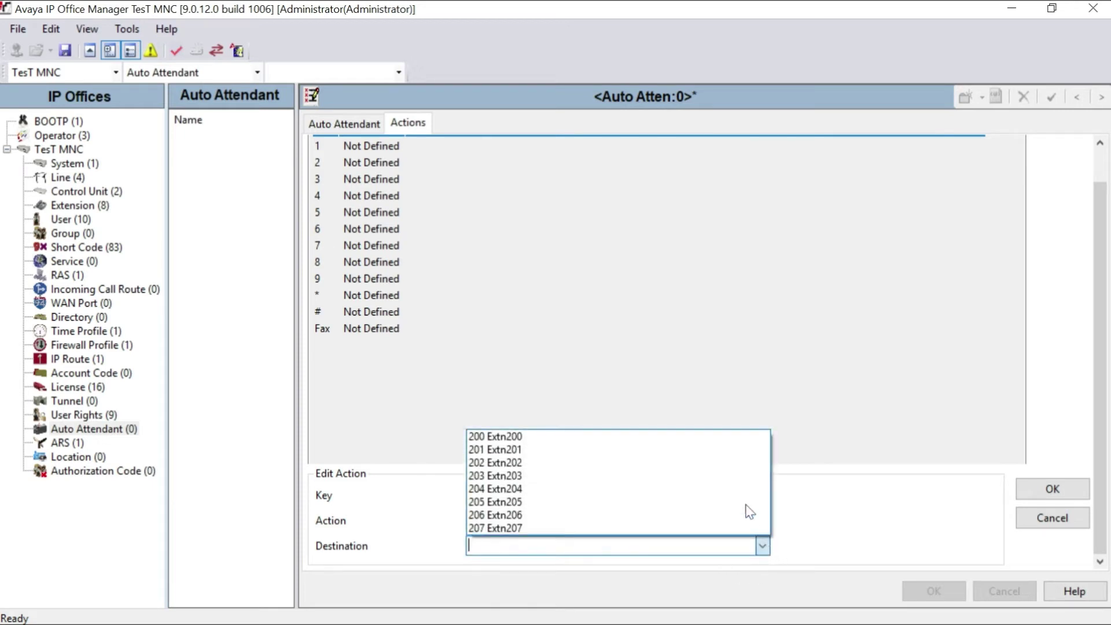
left_click(663, 441)
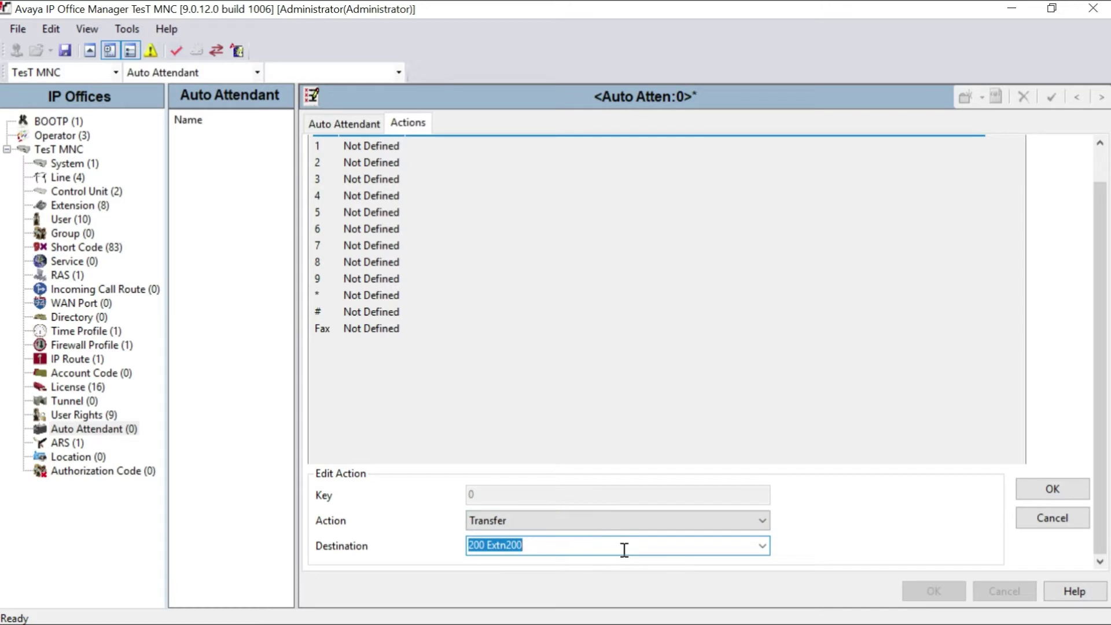
left_click(1039, 489)
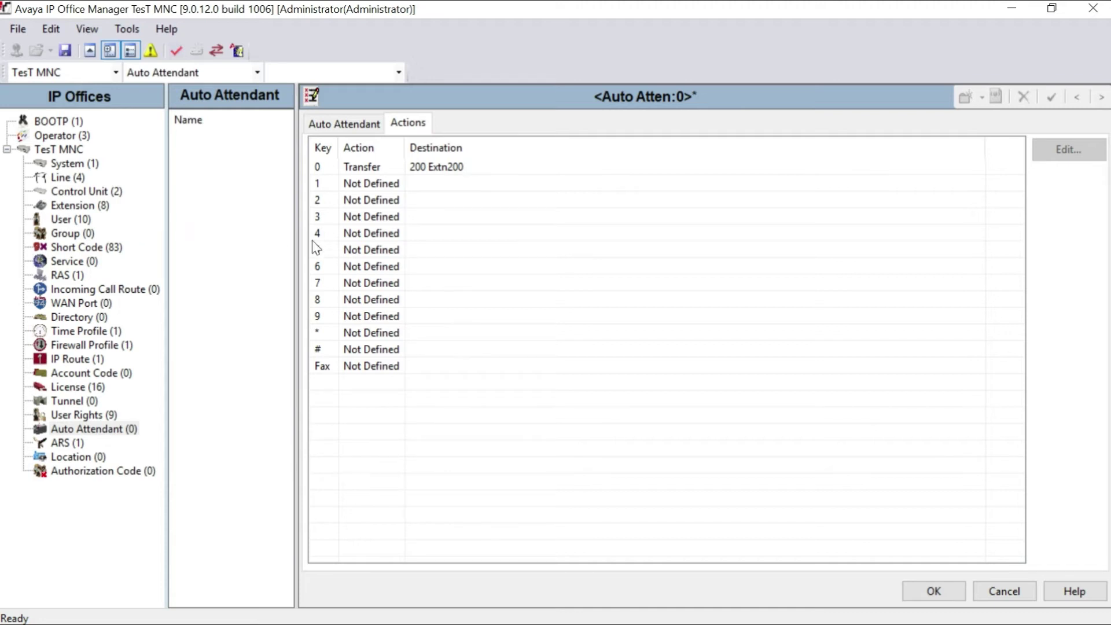
- Set AA key 1 to the Dial By Number action
left_click(387, 190)
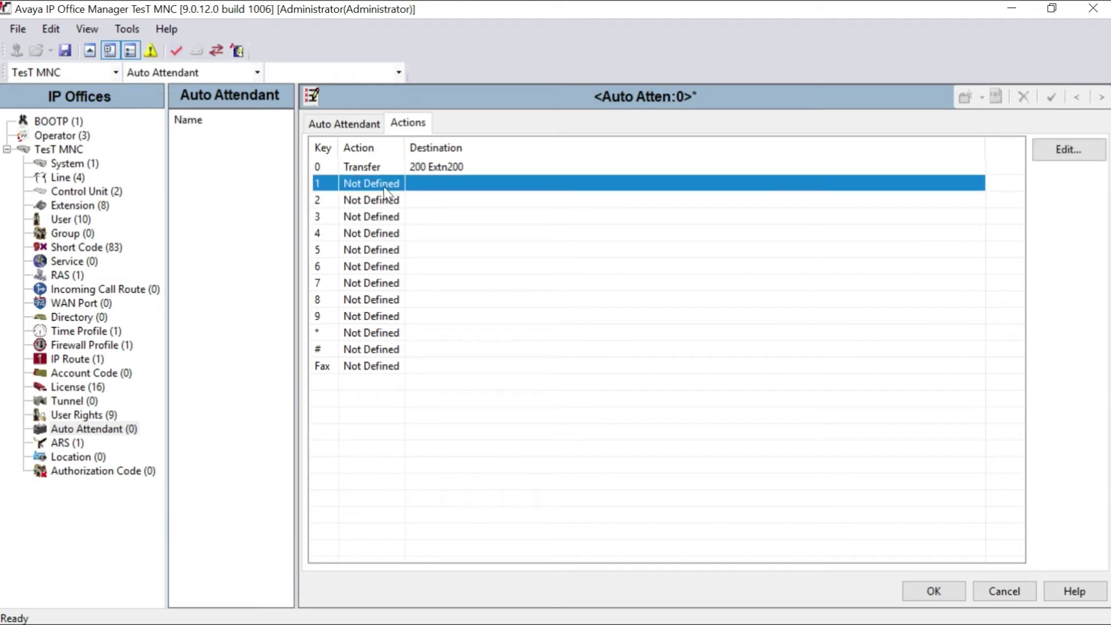
double_click(385, 185)
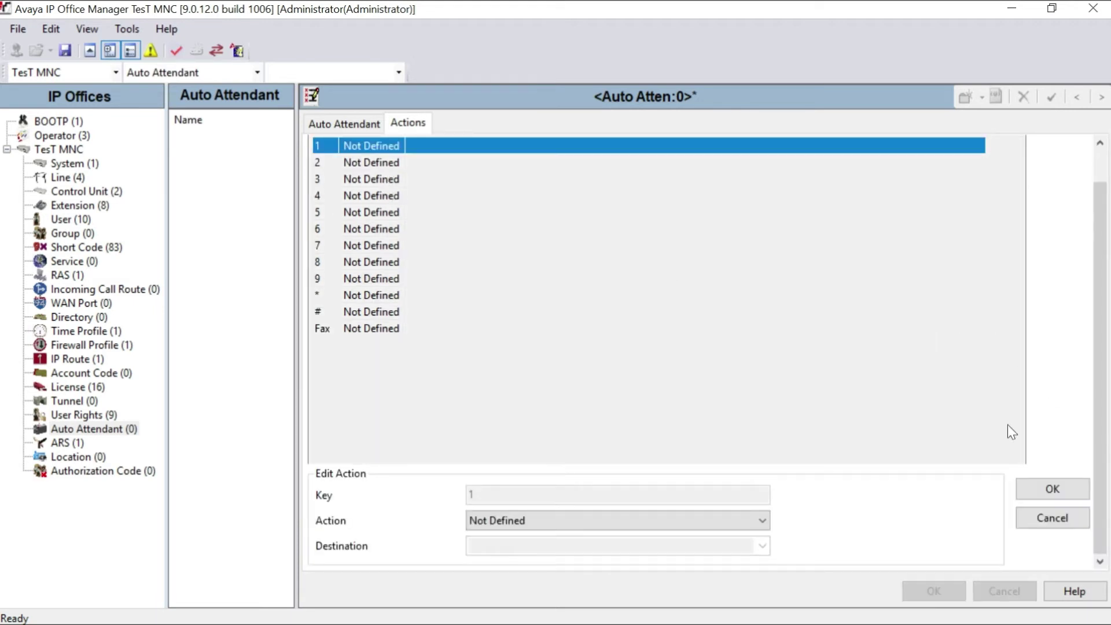
left_click(726, 516)
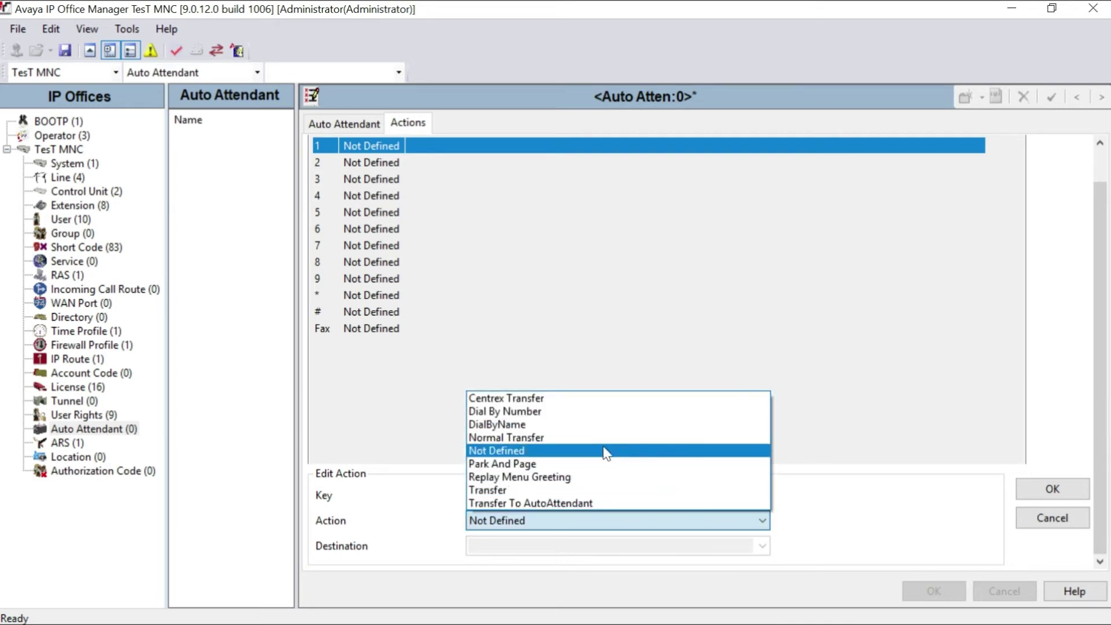
left_click(524, 411)
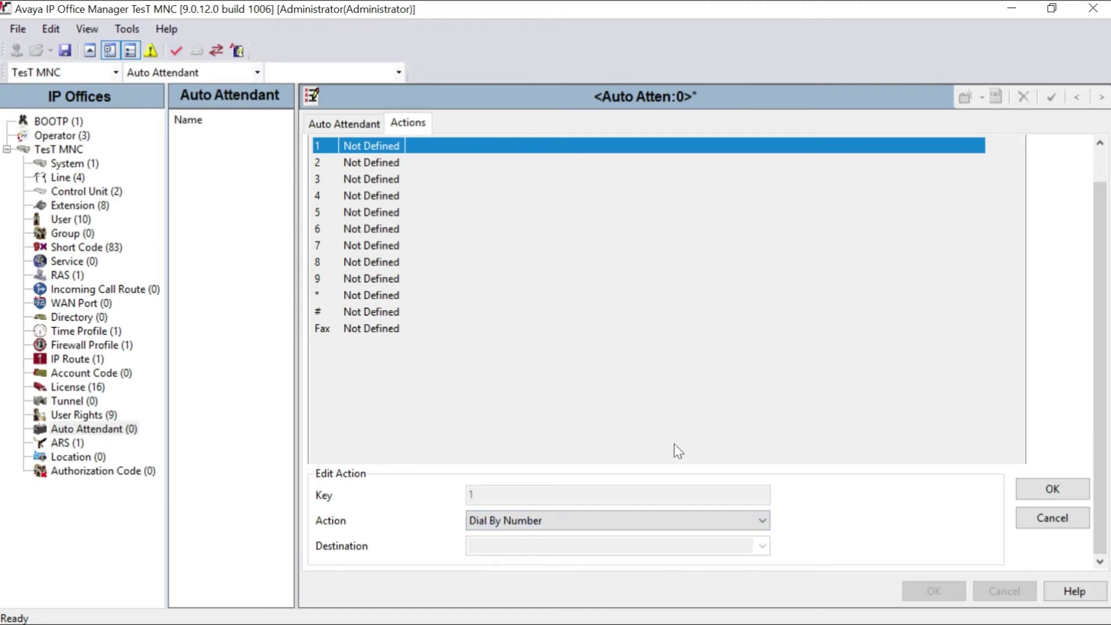
left_click(1040, 493)
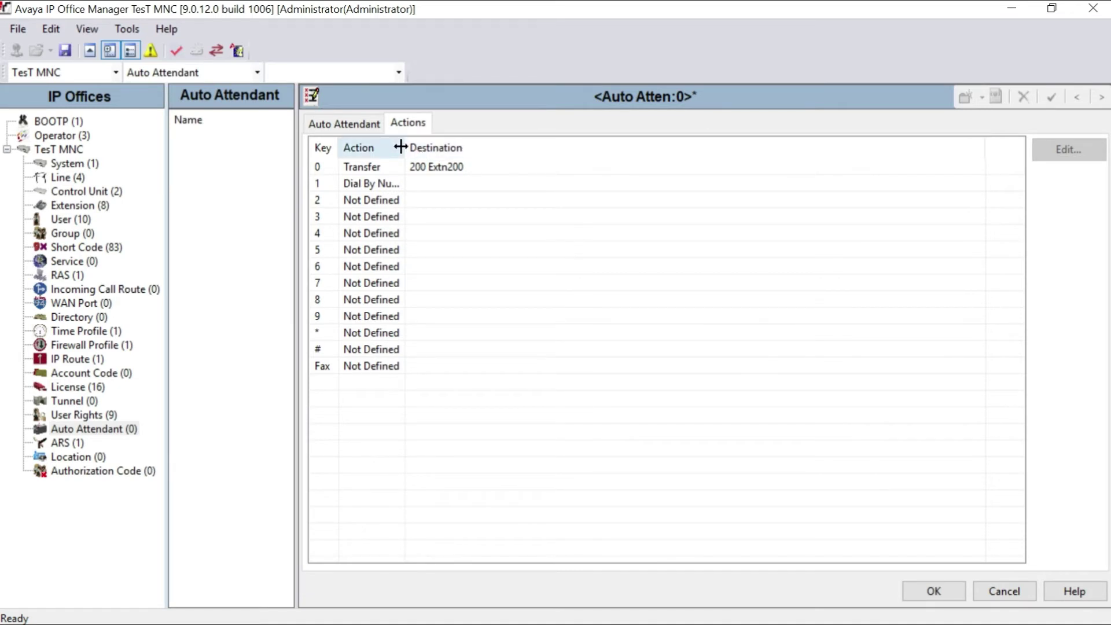
left_click_drag(401, 147, 466, 147)
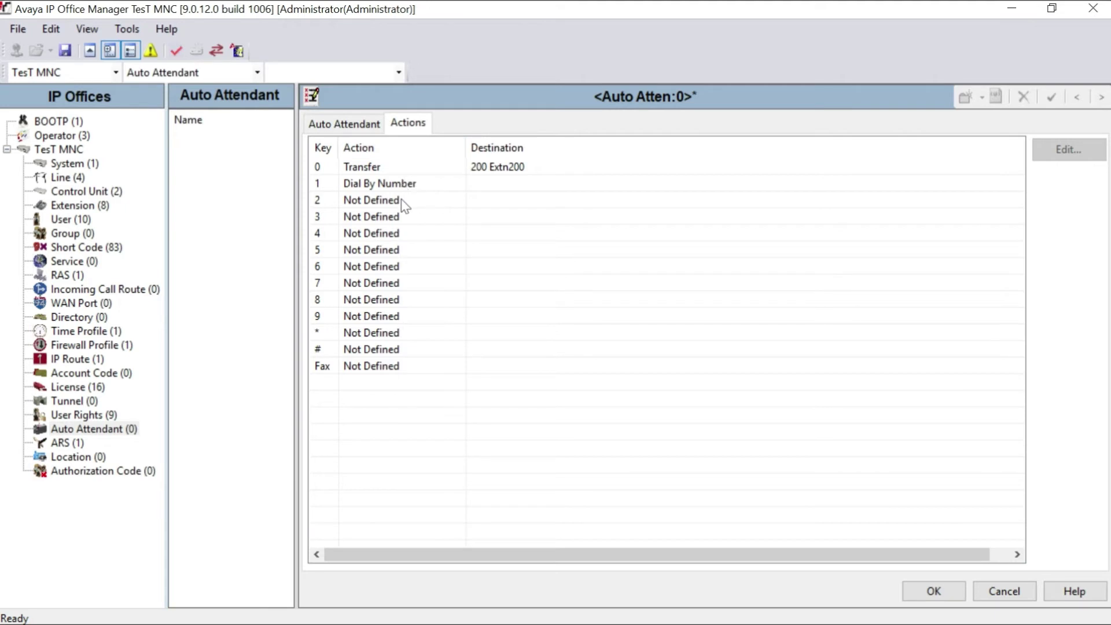
- Set AA key 2 to Dial By Number and save the auto attendant entry
left_click(403, 201)
left_click(1042, 151)
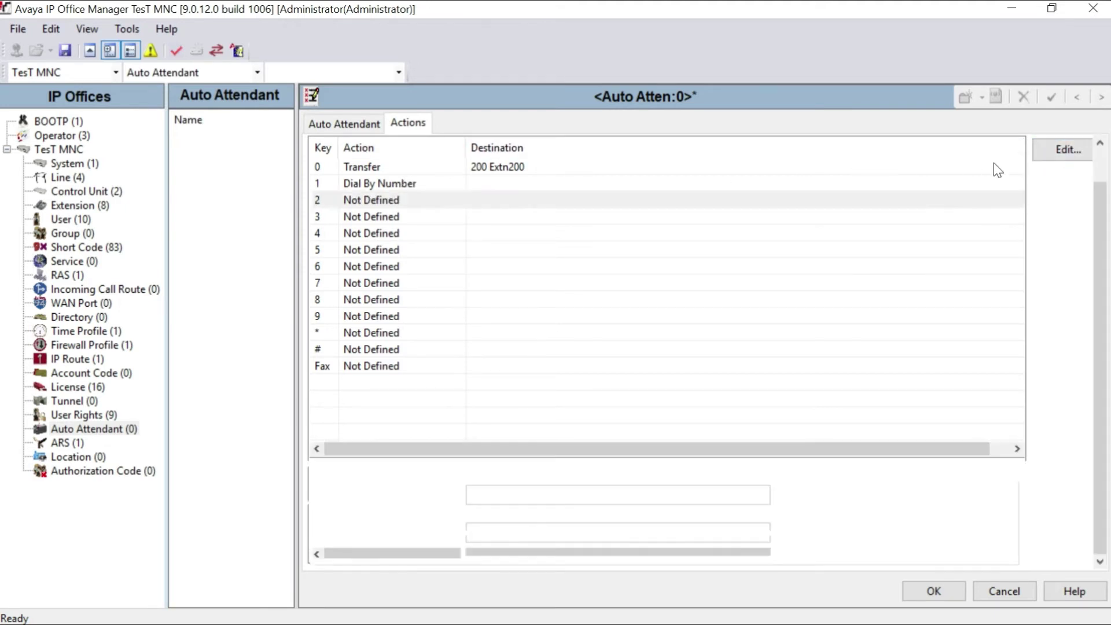
left_click(763, 523)
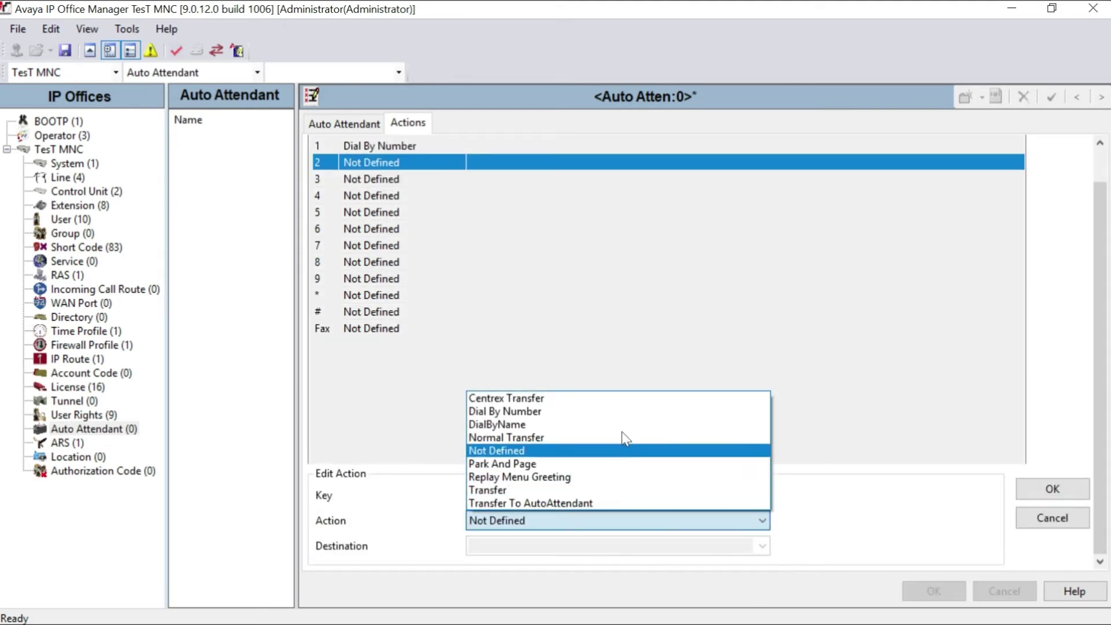
left_click(581, 412)
left_click(1036, 489)
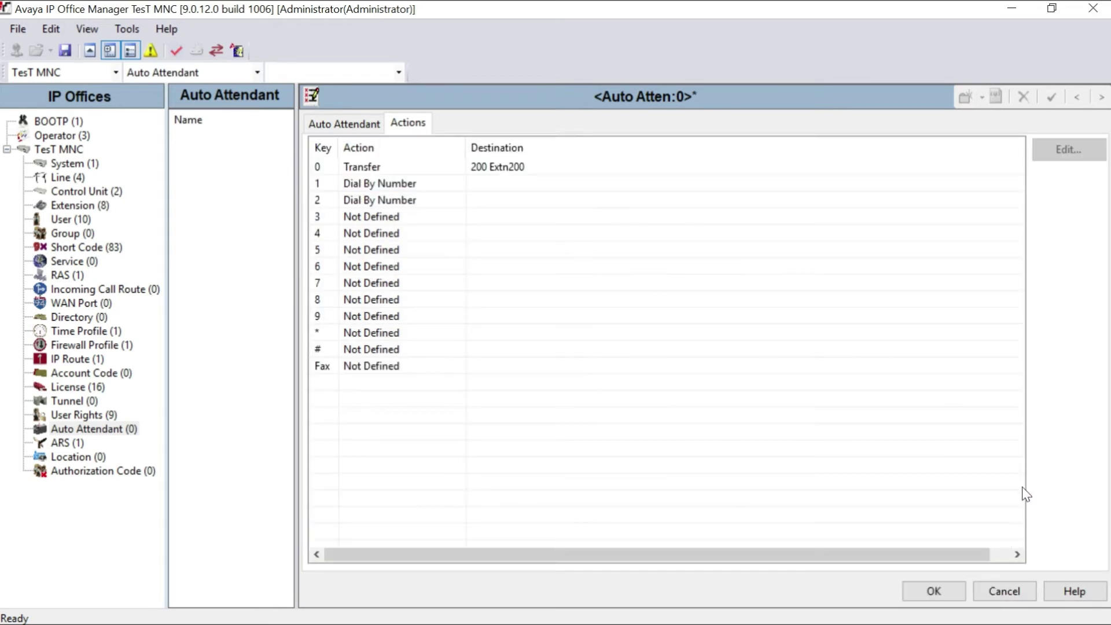
left_click(933, 591)
- Set AA key 3 to Dial By Number, commit AA, and show its general settings
left_click(570, 218)
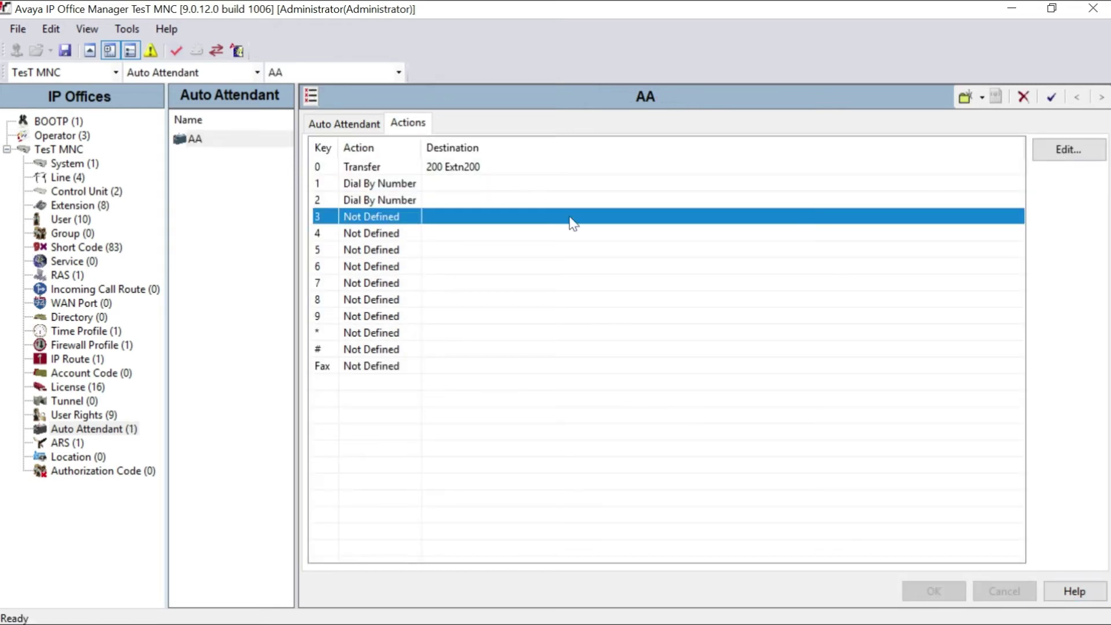
left_click(1058, 148)
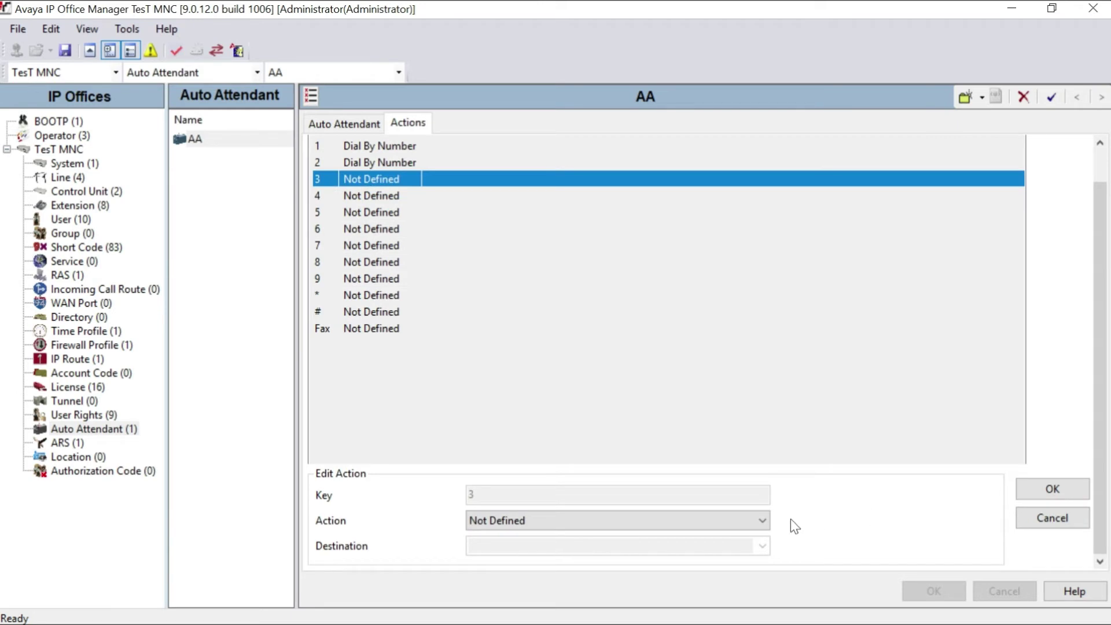
left_click(760, 521)
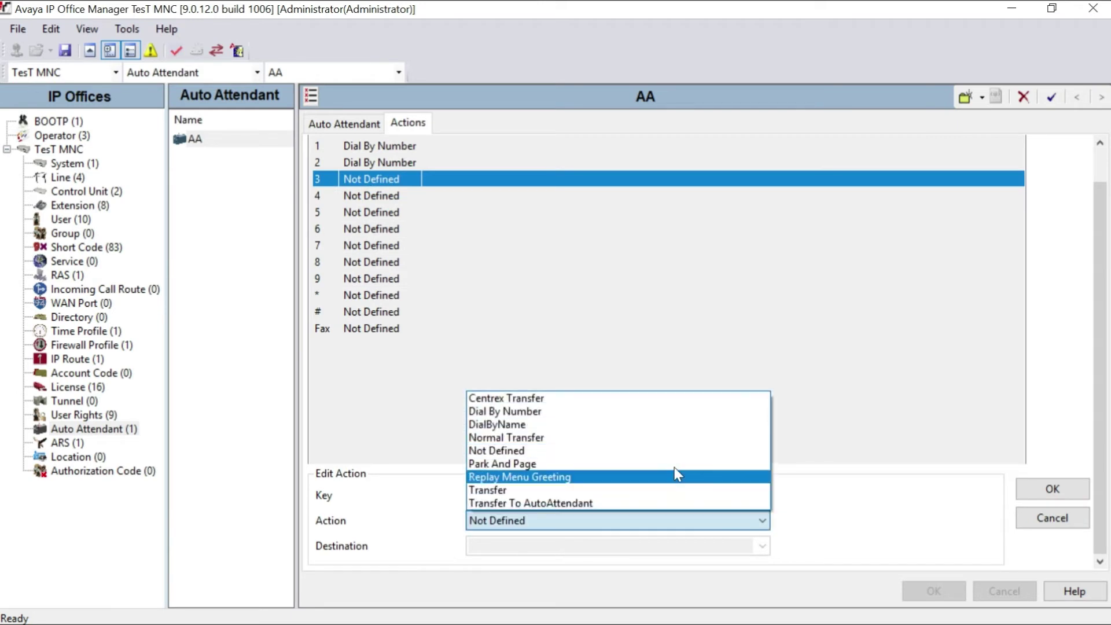
left_click(588, 417)
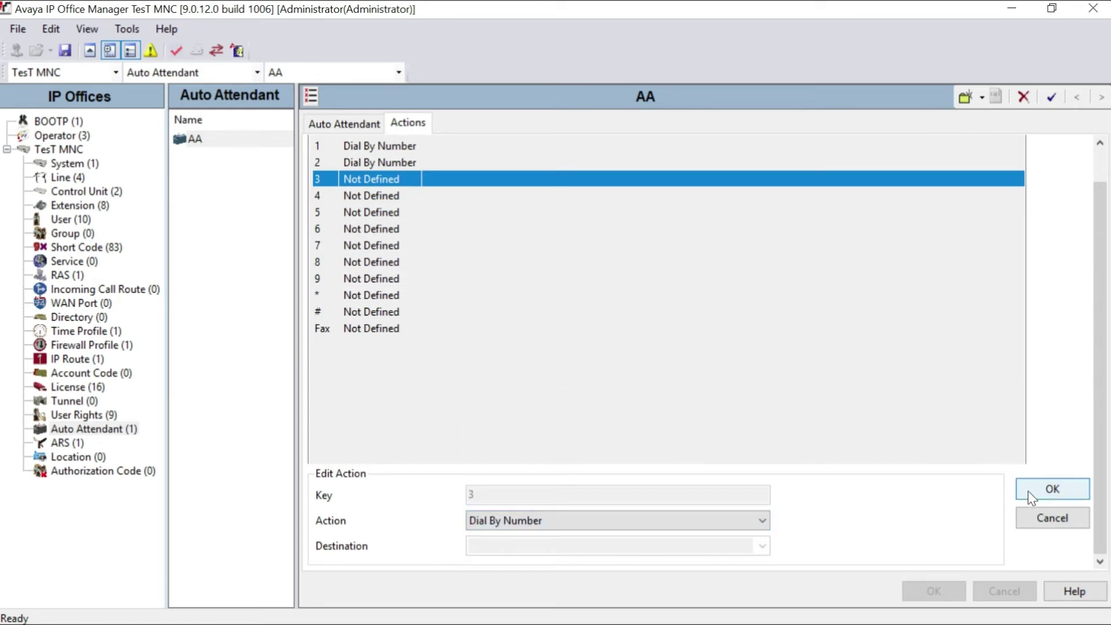
left_click(1063, 501)
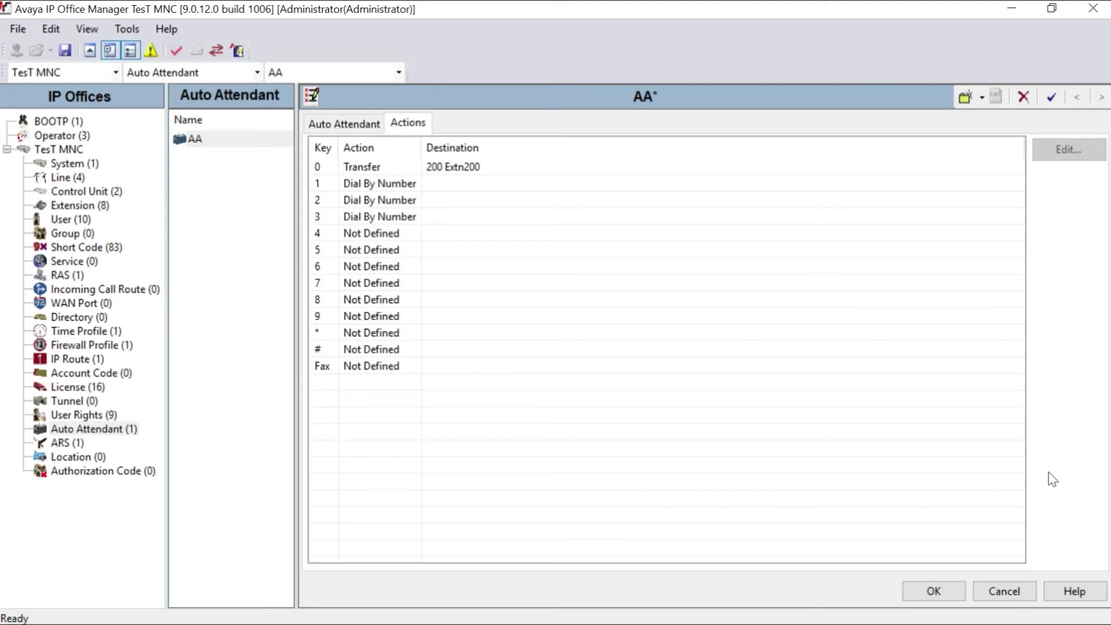
left_click(936, 593)
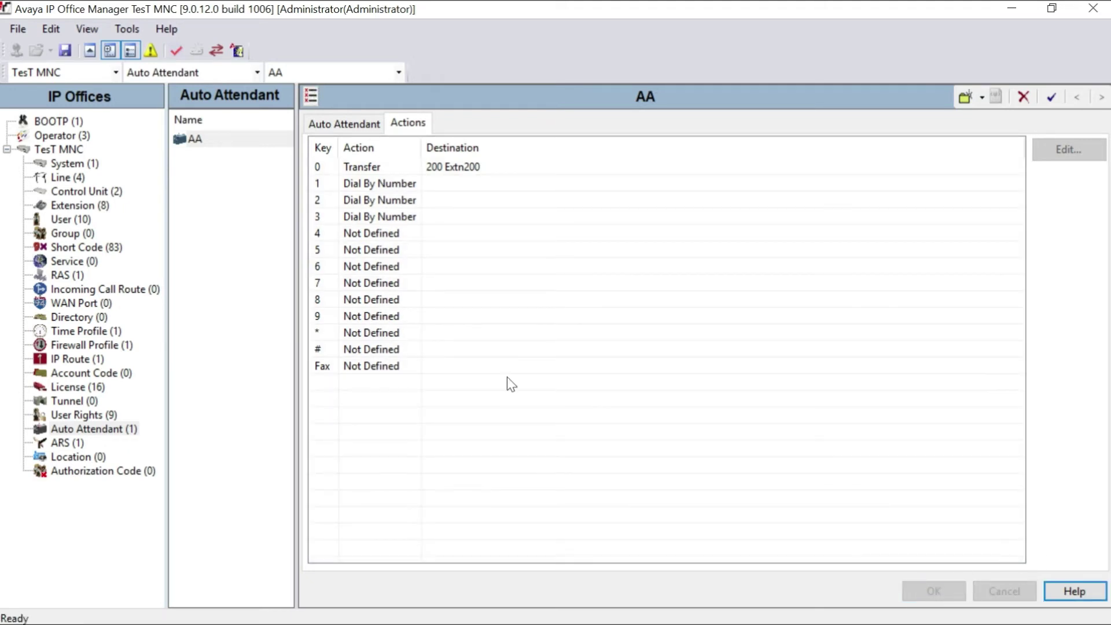
left_click(350, 124)
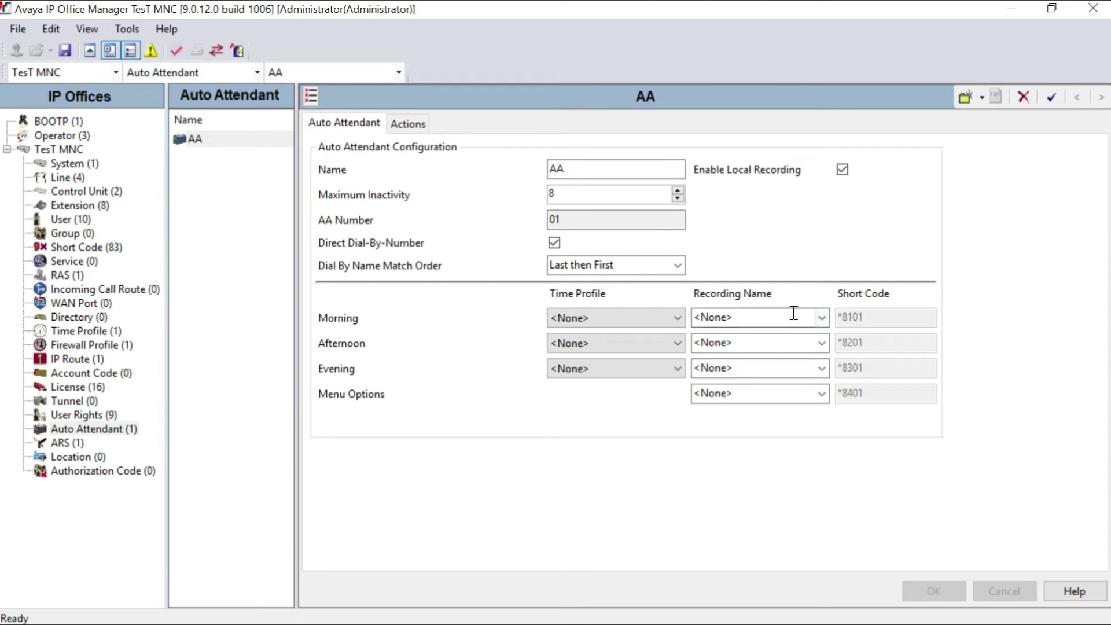
- Set AA's Morning, Afternoon and Evening time profiles to Work and apply the change
left_click(616, 318)
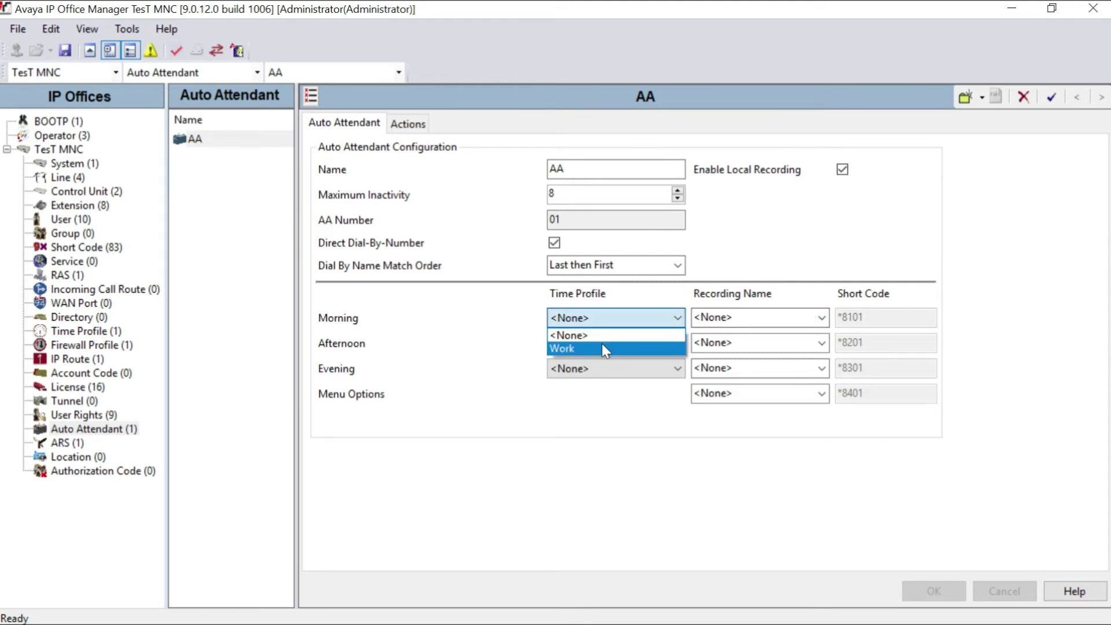
left_click(602, 348)
left_click(608, 343)
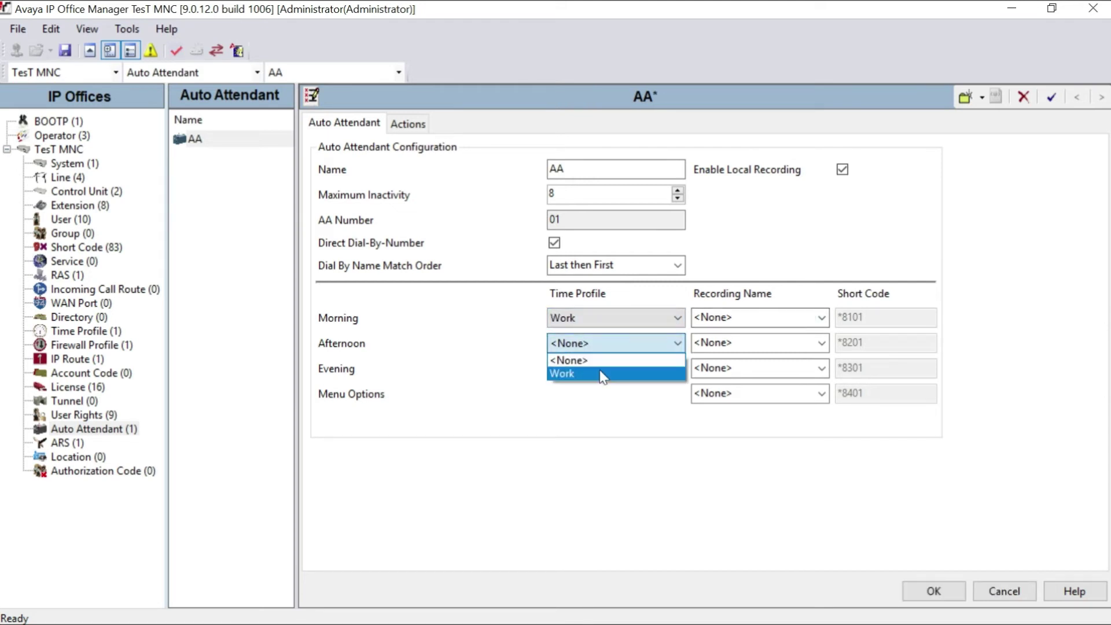
left_click(602, 373)
left_click(599, 369)
left_click(598, 399)
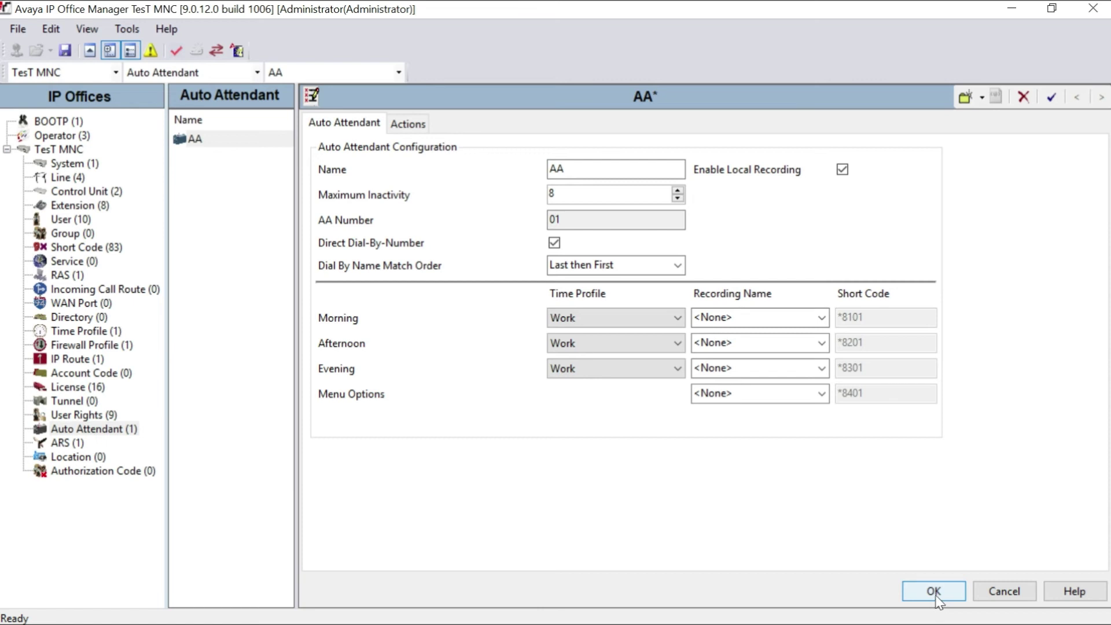
left_click(934, 591)
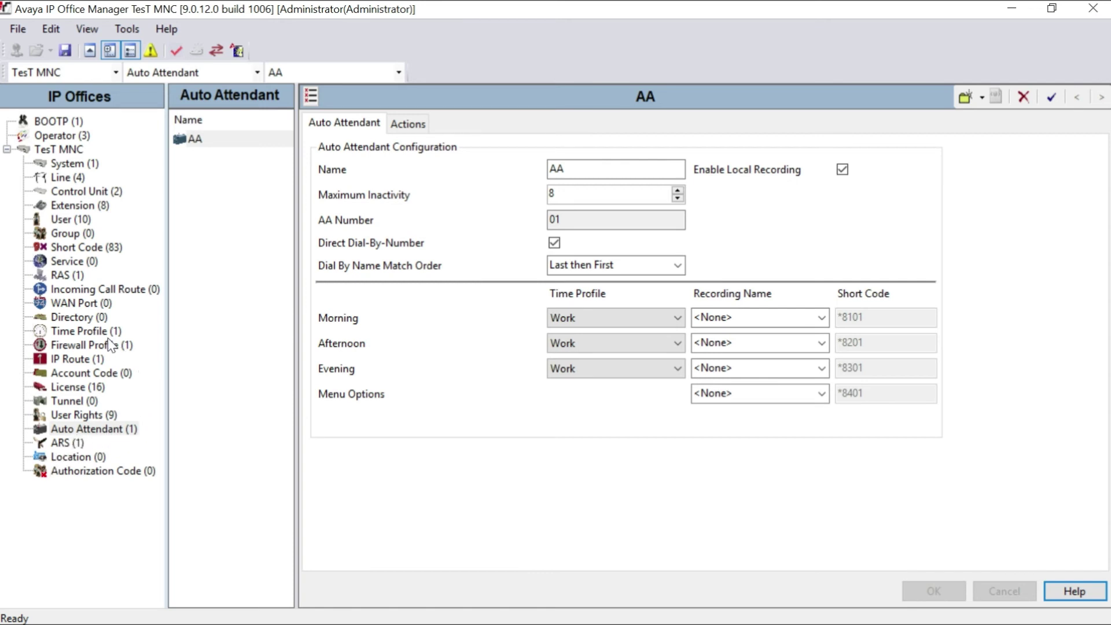
left_click(132, 295)
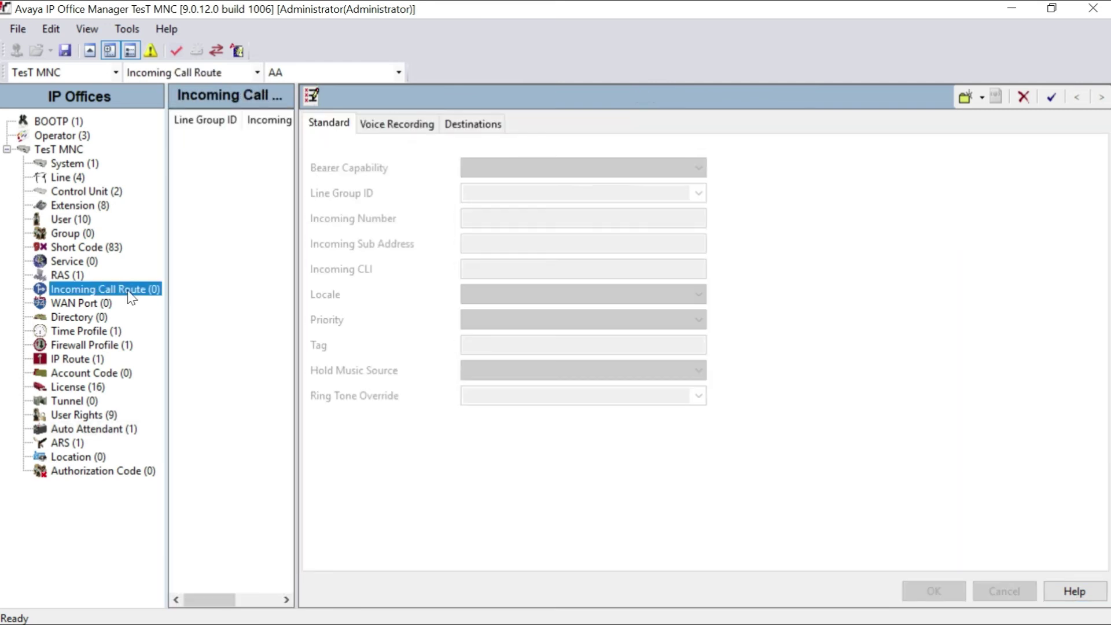
- Confirm analogue lines 5–8 carry Incoming Group ID 0, then go to Incoming Call Route
left_click(80, 178)
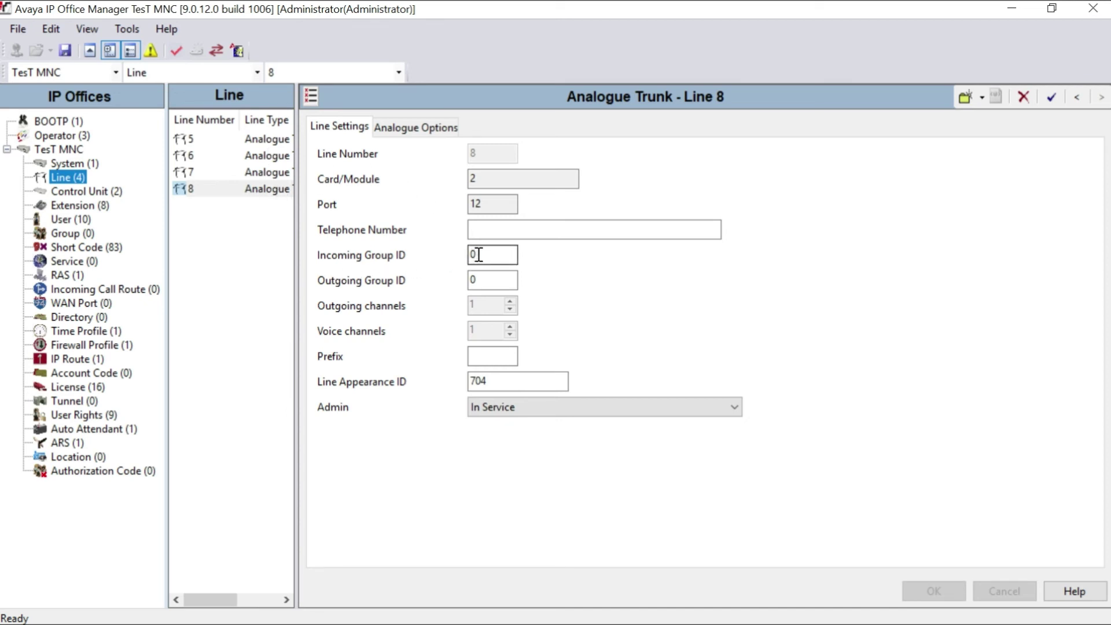
left_click(193, 173)
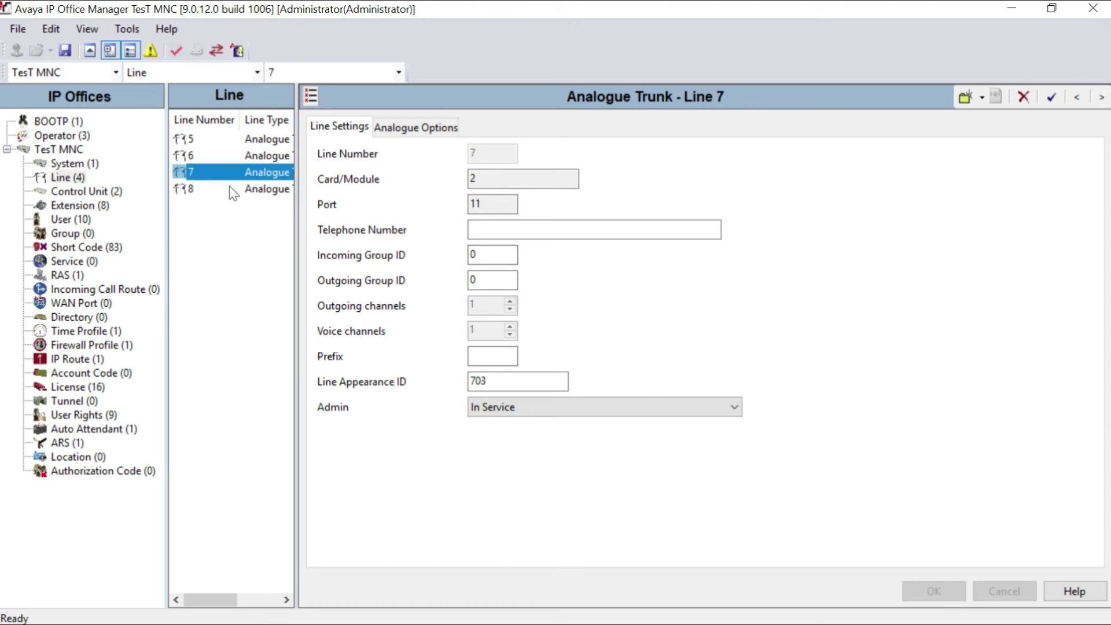
left_click(179, 156)
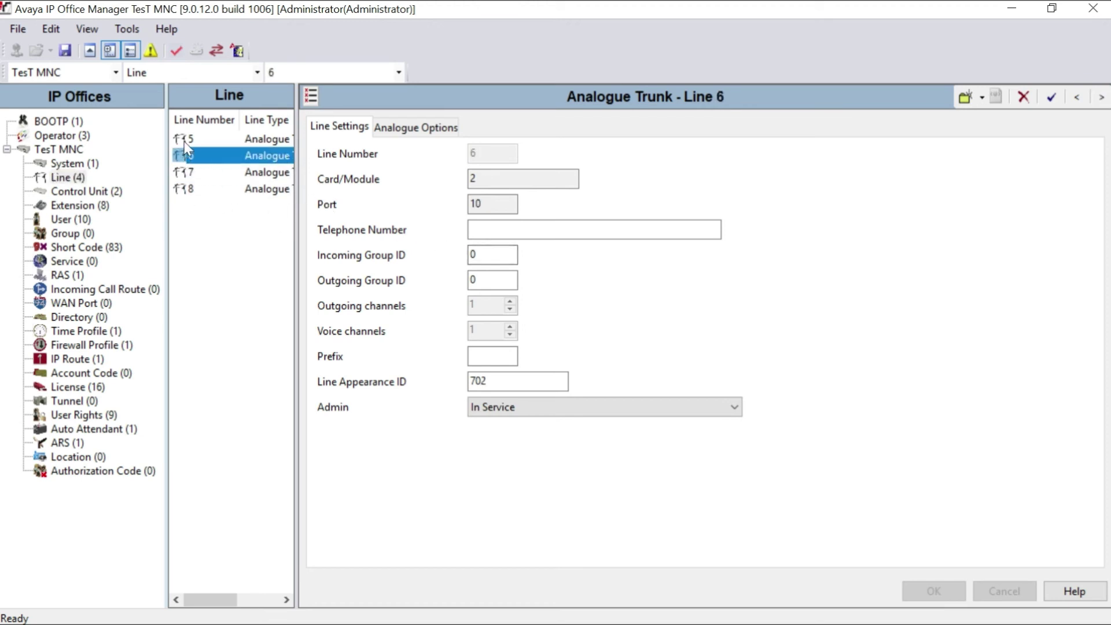
left_click(184, 140)
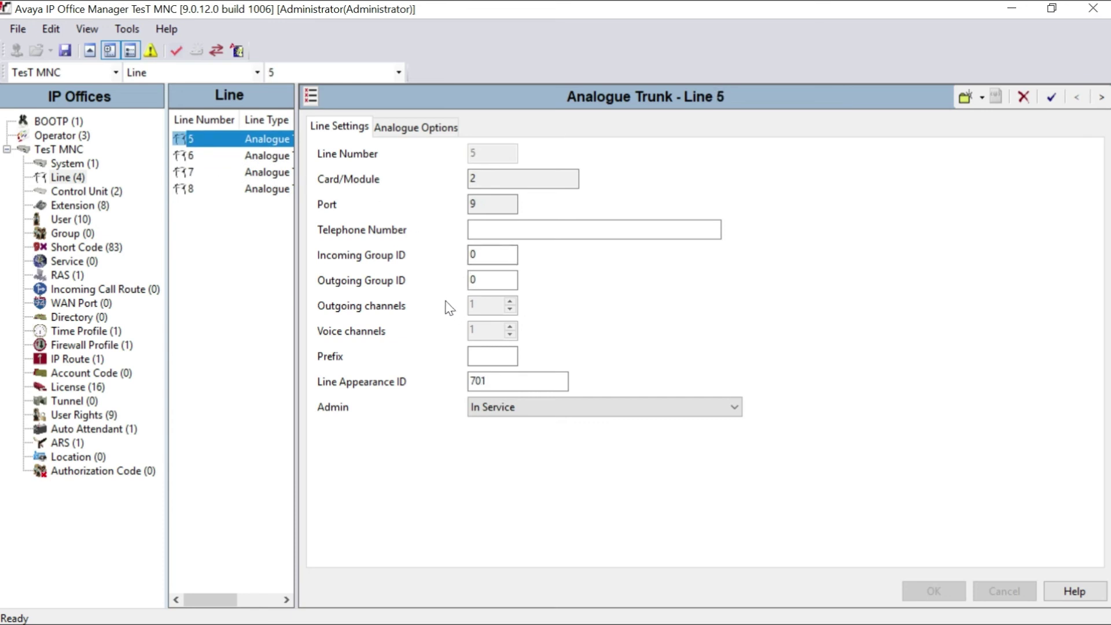
left_click(86, 289)
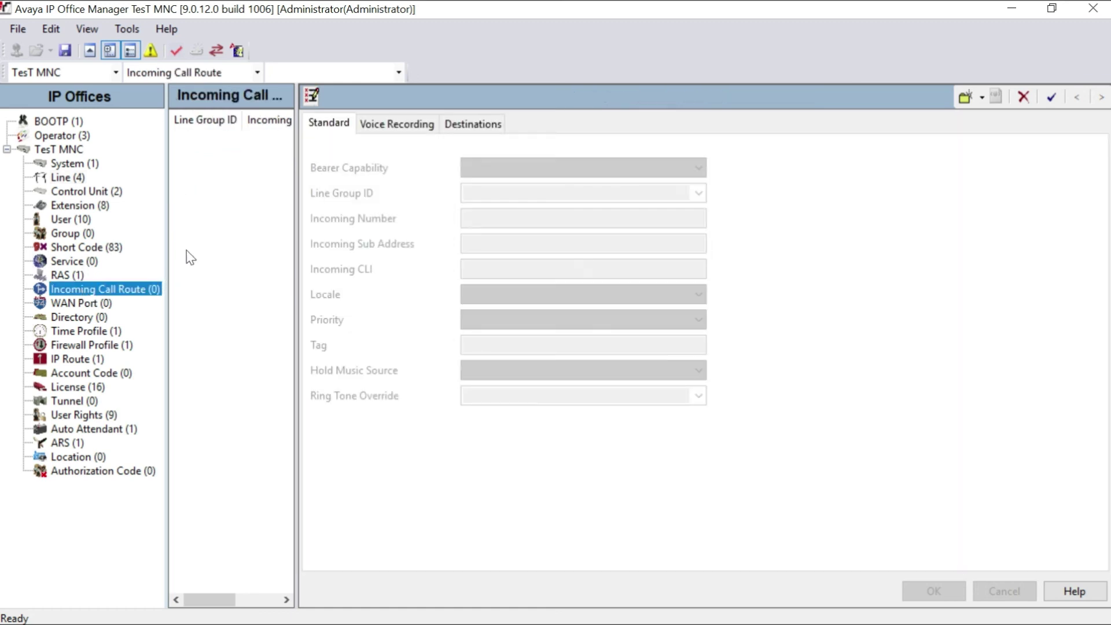
- Create incoming call route 0 with its Default Value destination set to AA:AA
right_click(215, 197)
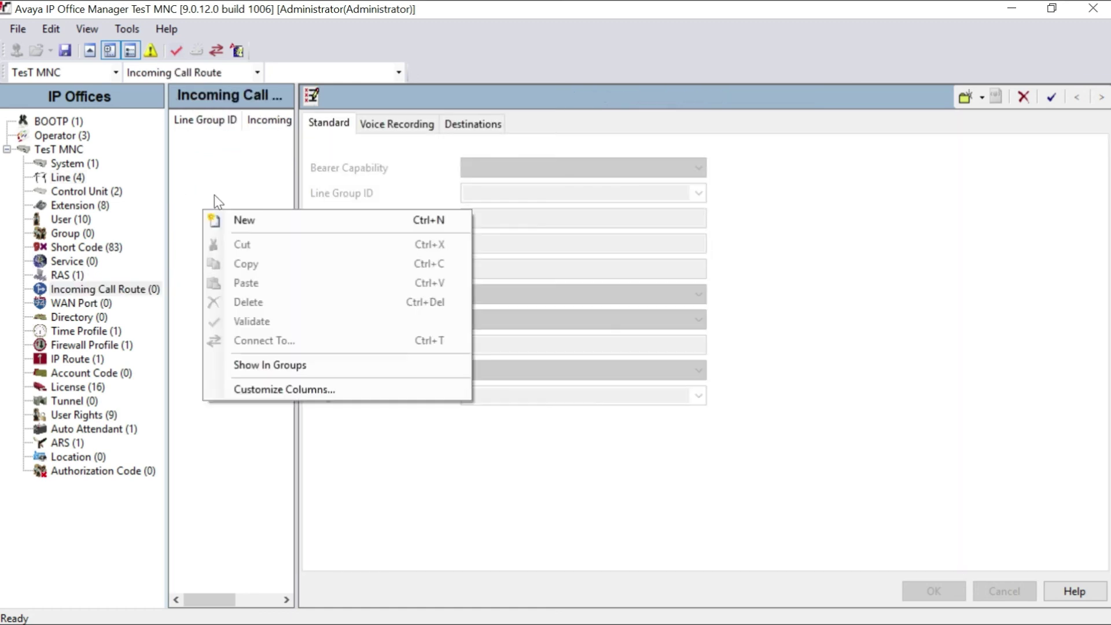
left_click(237, 220)
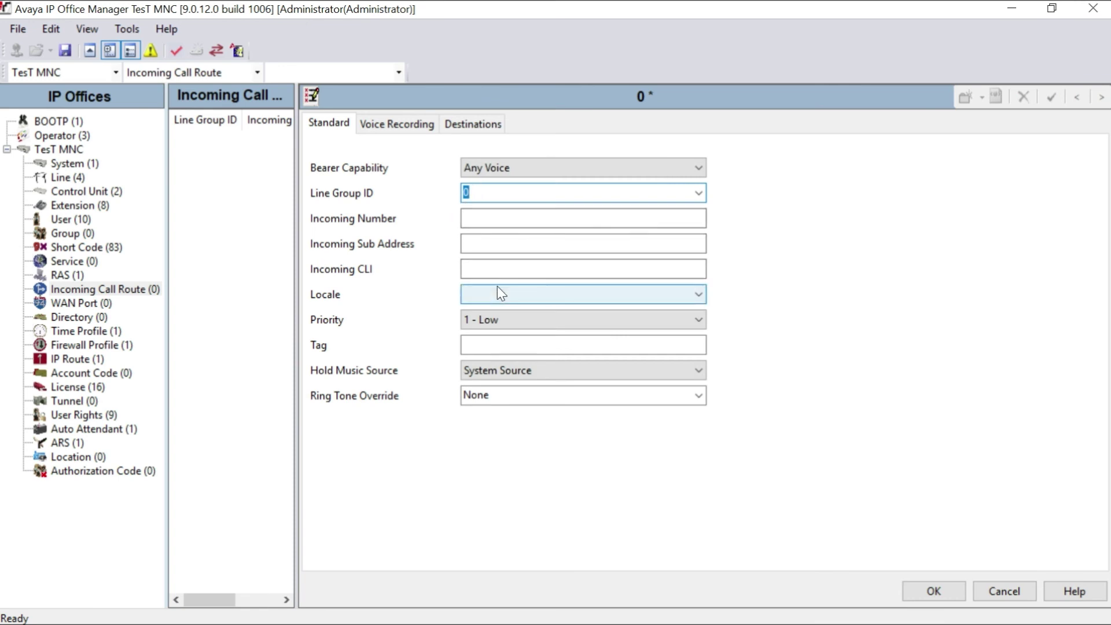
left_click(469, 130)
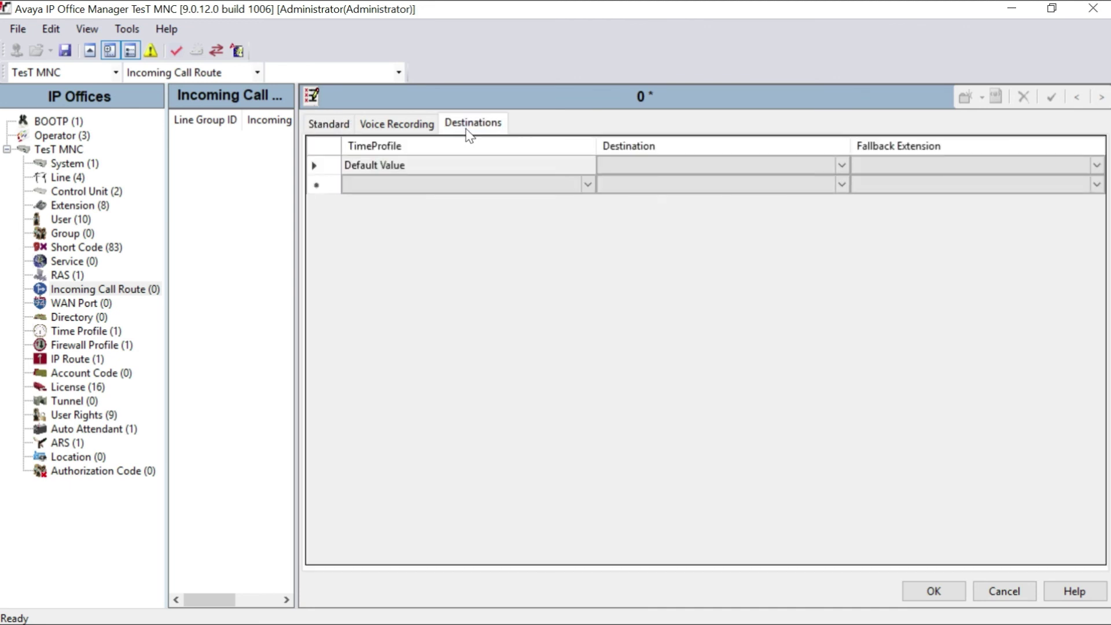
left_click(844, 166)
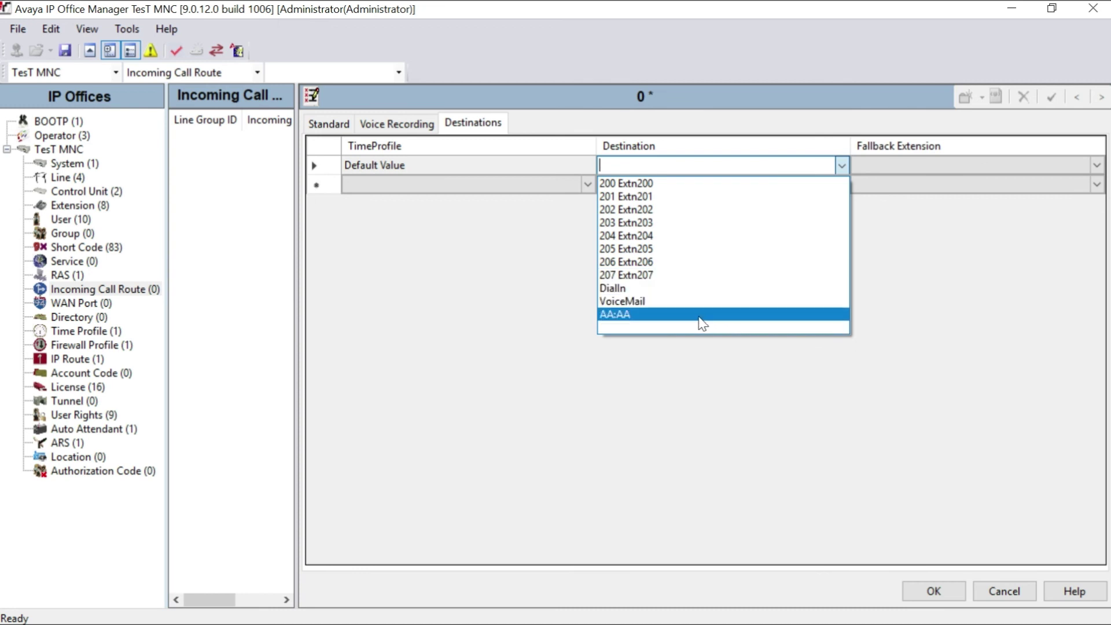
left_click(606, 315)
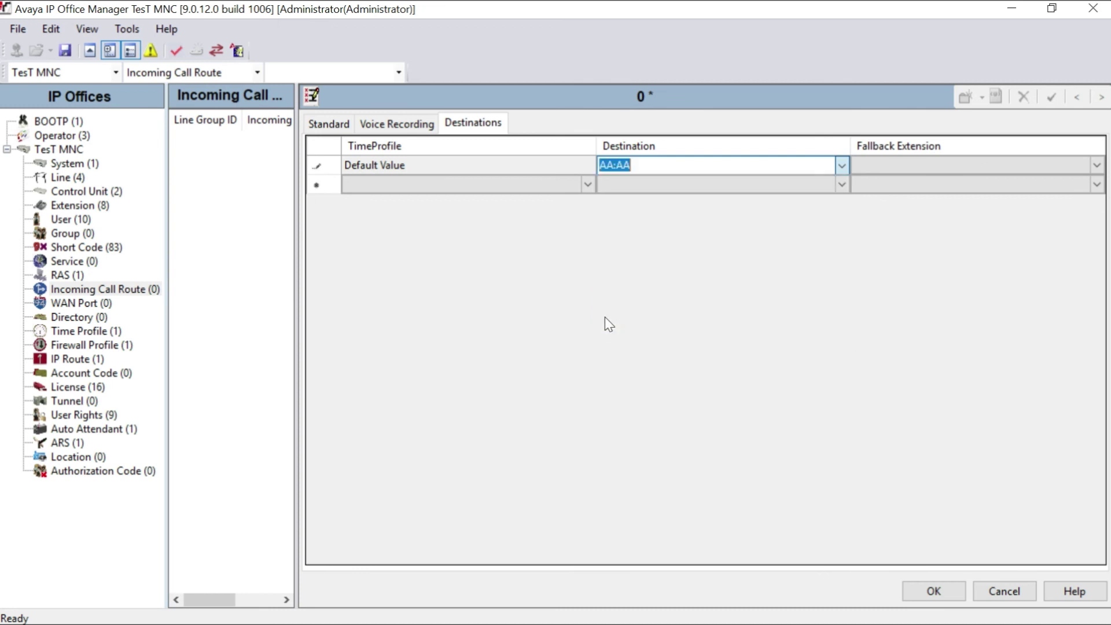
left_click(932, 591)
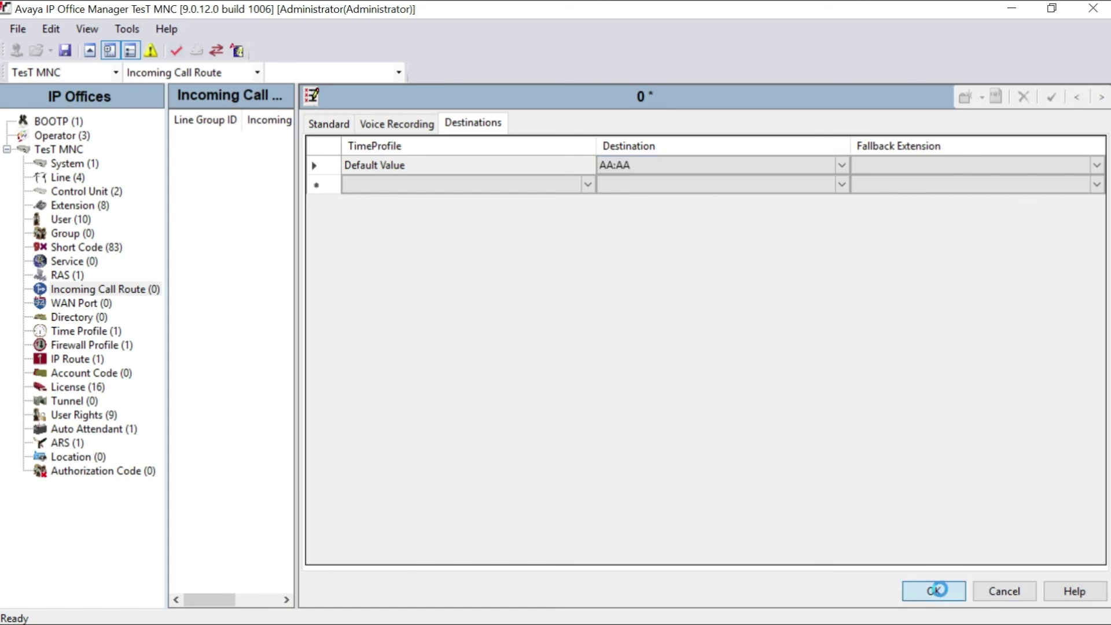
- Send the configuration to the TesT MNC system using Merge mode
left_click(65, 52)
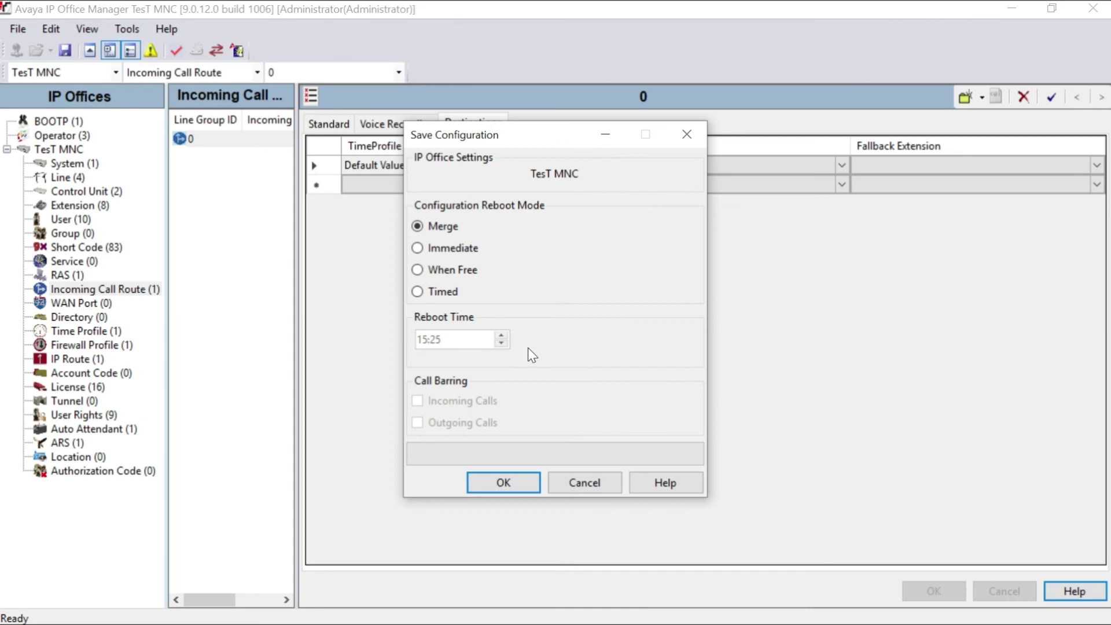
left_click(502, 483)
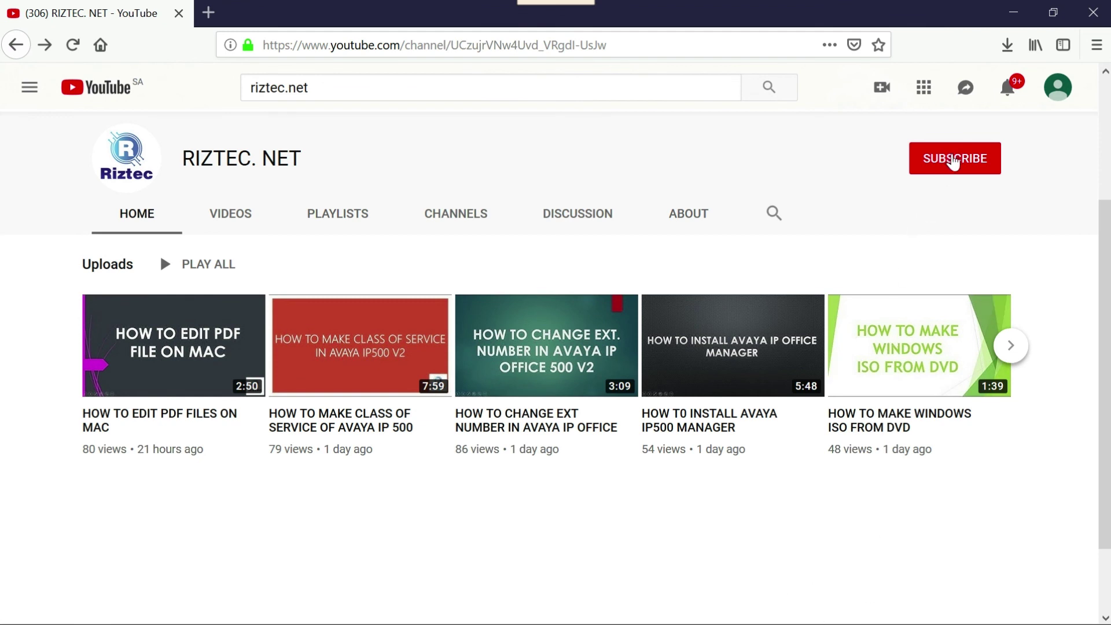
- Subscribe to the RIZTEC. NET YouTube channel
left_click(953, 162)
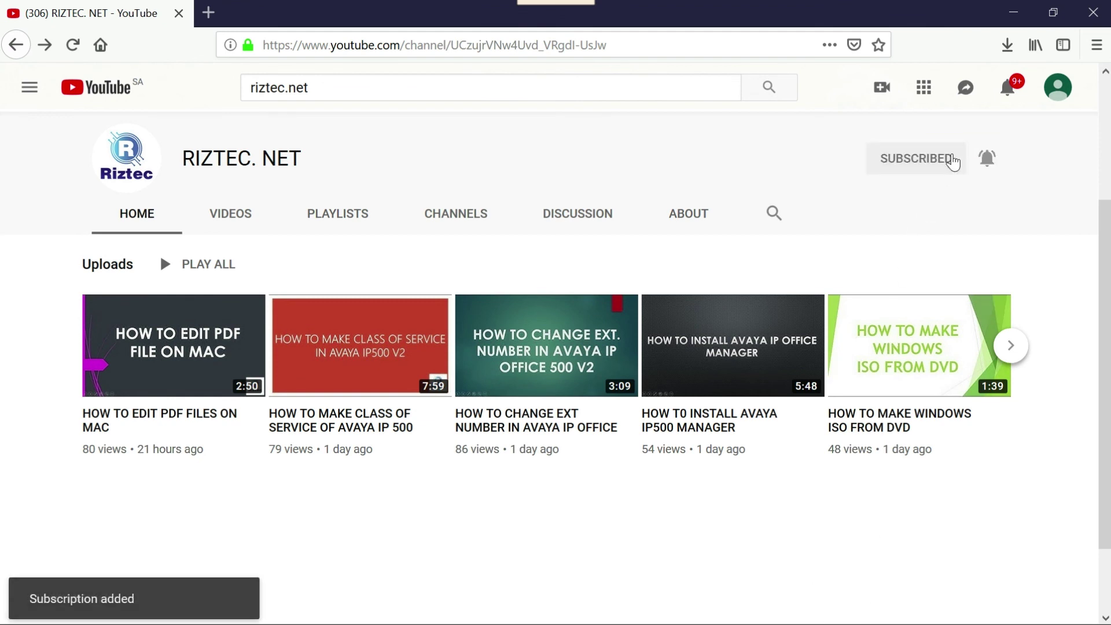